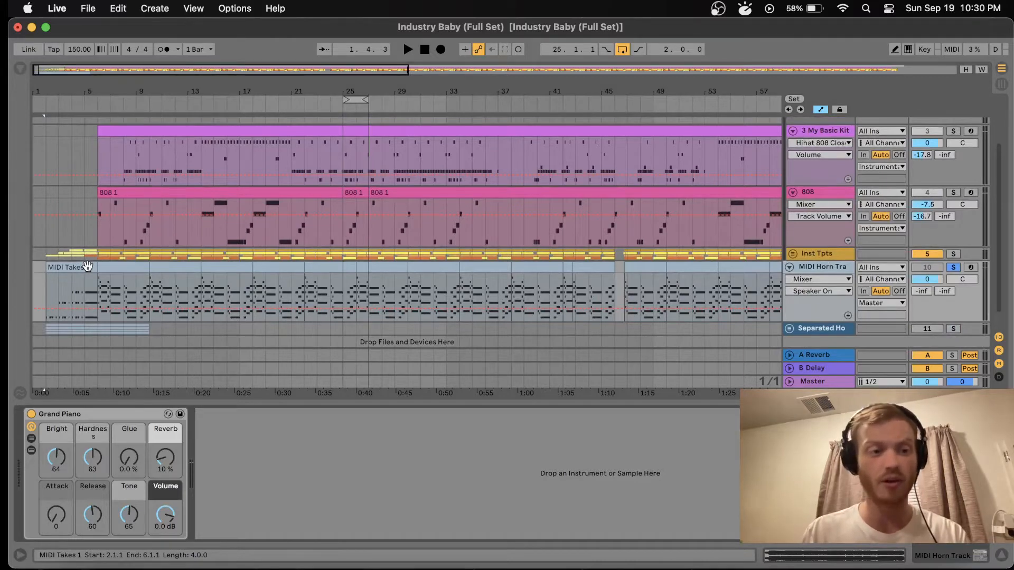
Open the MIDI Takes 1 intro clip and play the soloed MIDI Horn track from bar 2
left_click(87, 267)
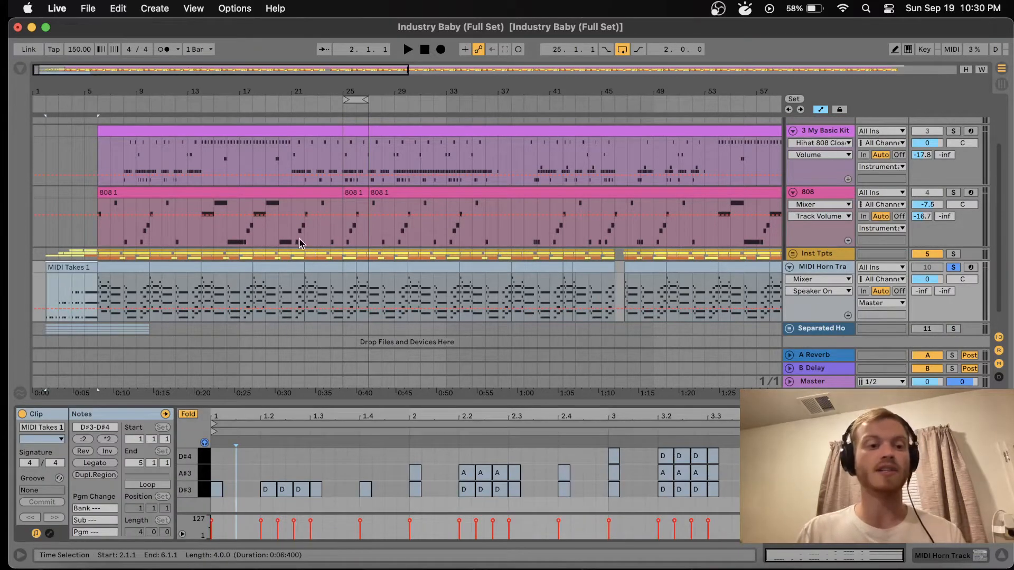
left_click(837, 271)
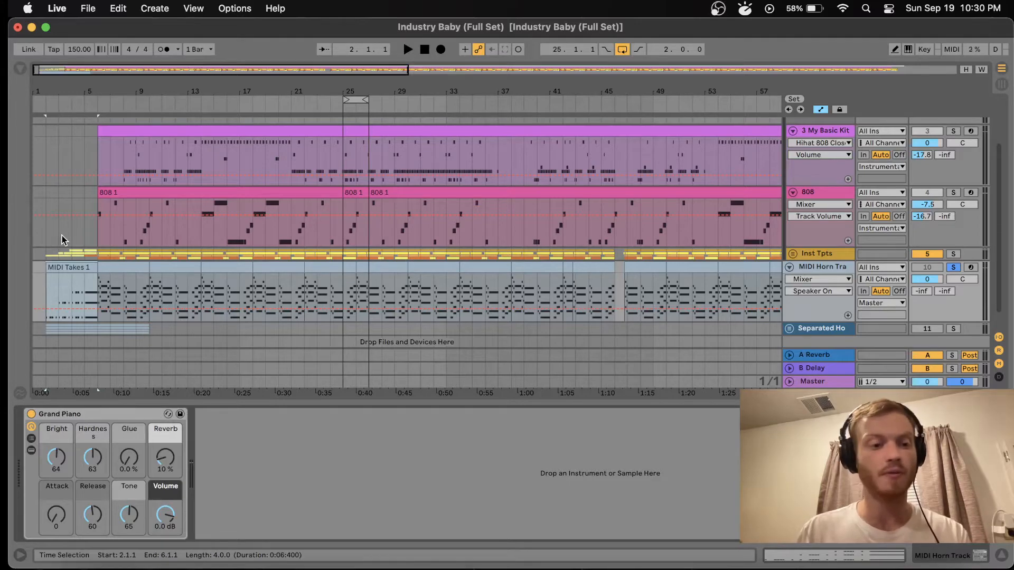
left_click(63, 265)
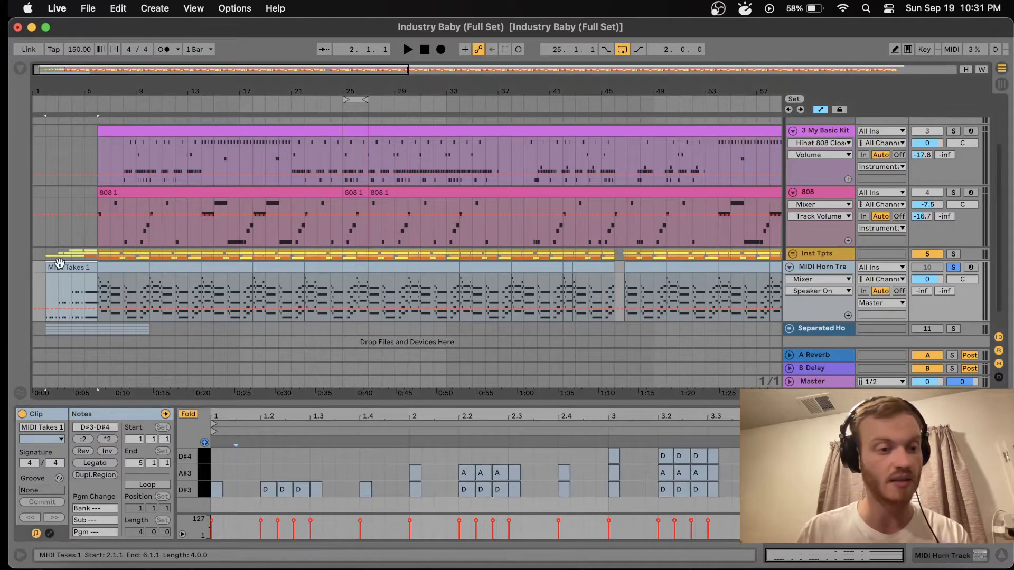
key("space")
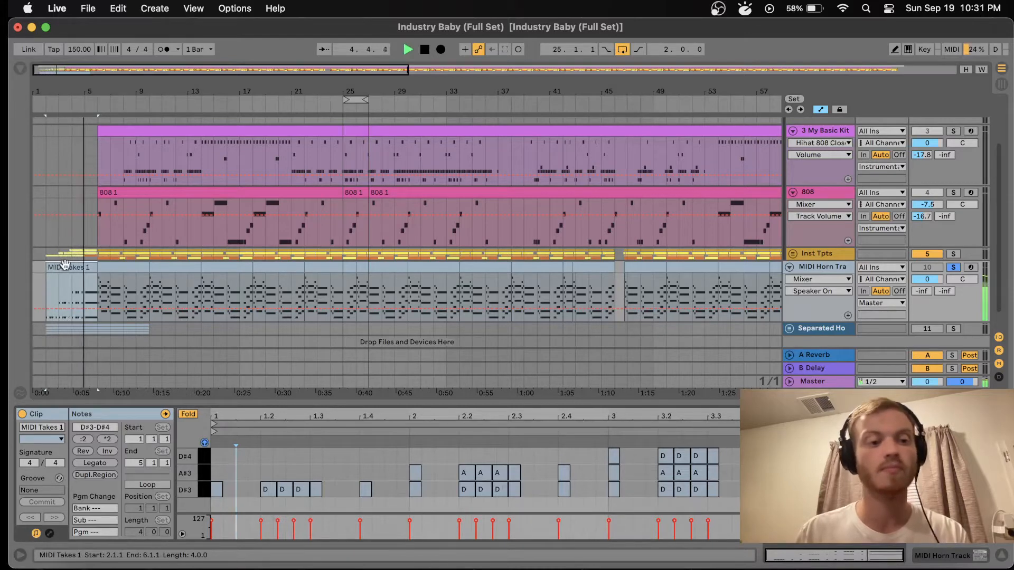
key("space")
Solo the Inst Tpts group, play the same intro from bar 2, and clear the solo when stopping playback
left_click(953, 254)
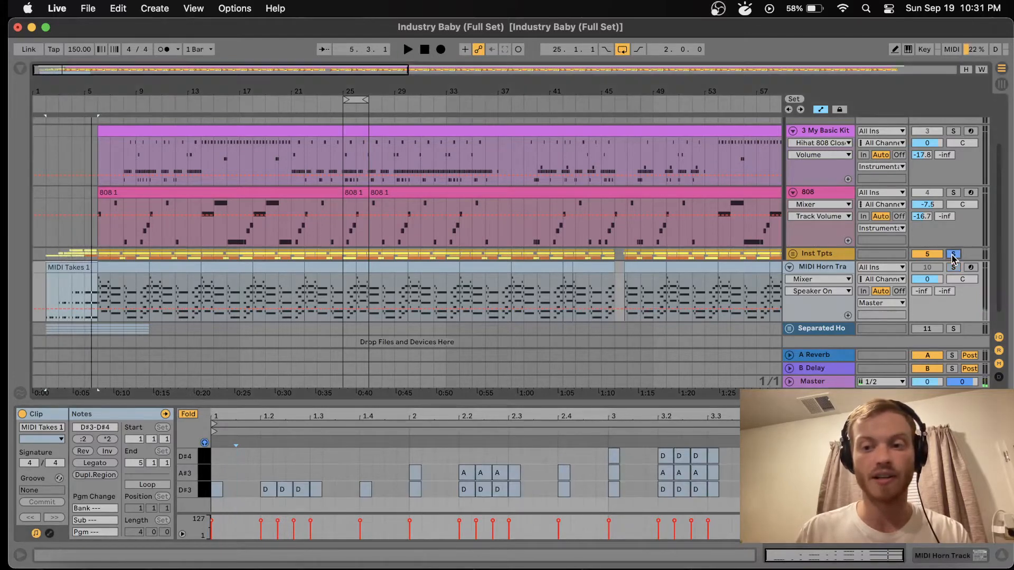
key("space")
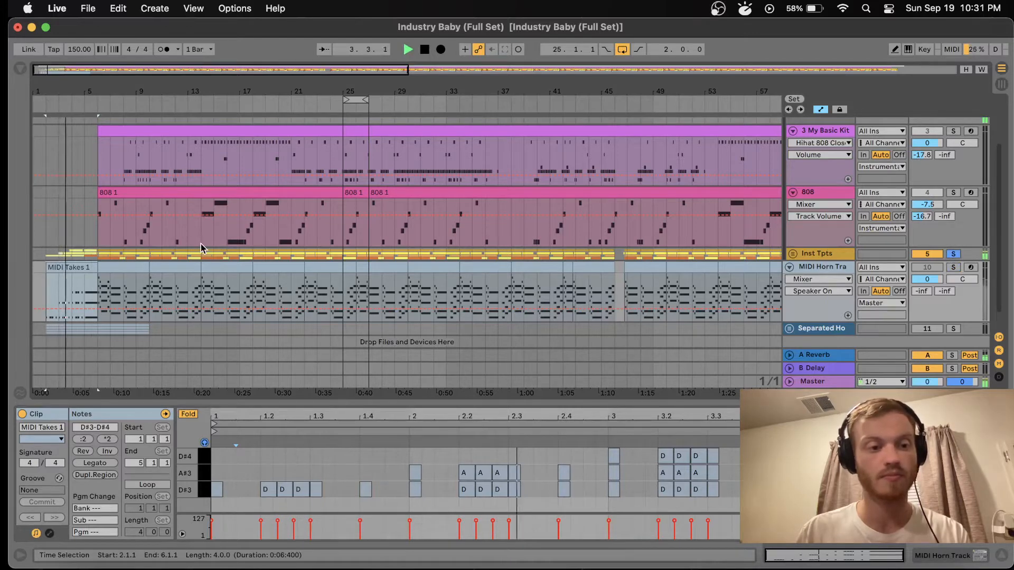
left_click(953, 254)
key("space")
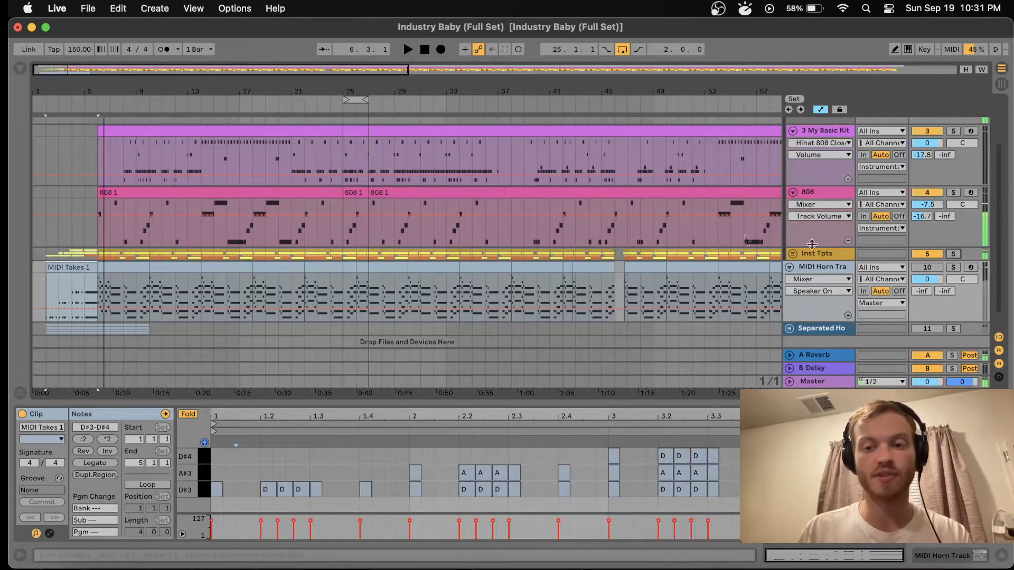
Expand the Inst Tpts group, inspect the Takes 21 audio clip on Inst Tpt 1, and collapse the group again
left_click(793, 254)
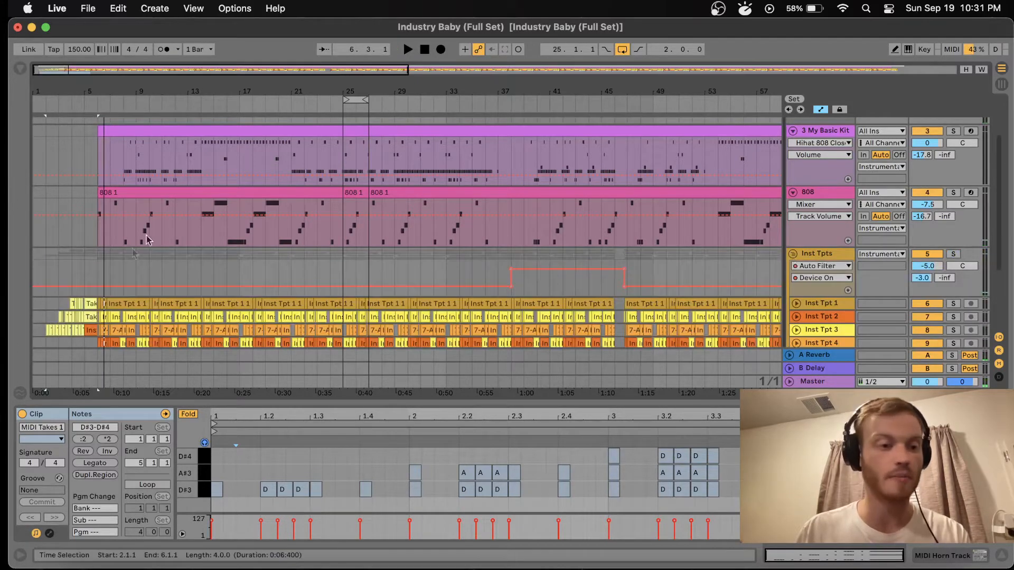
key("plus")
key("plus")
key("alt+u")
left_click(153, 291)
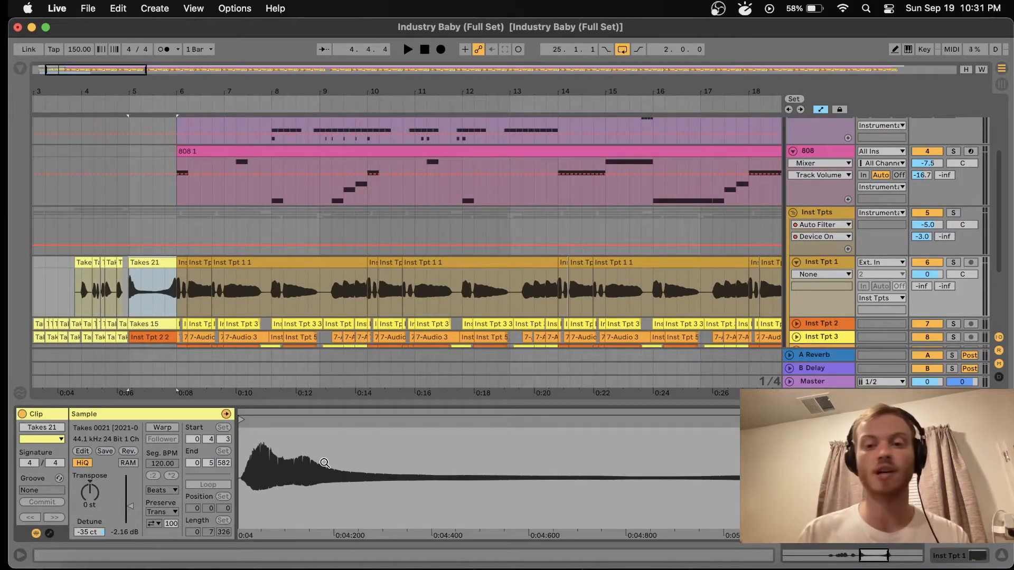
left_click(795, 262)
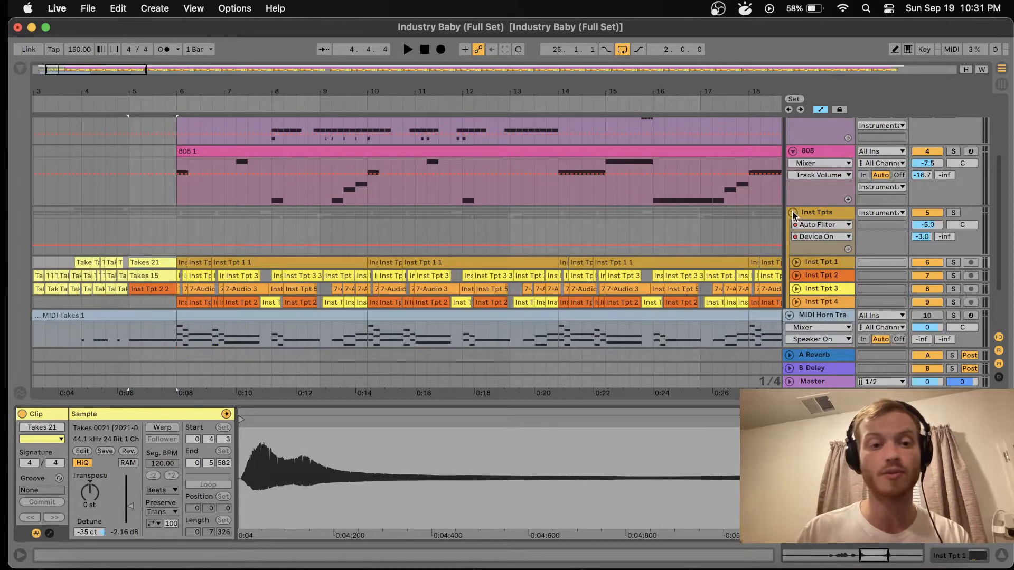
left_click(794, 213)
scroll(763, 183, "up", 2)
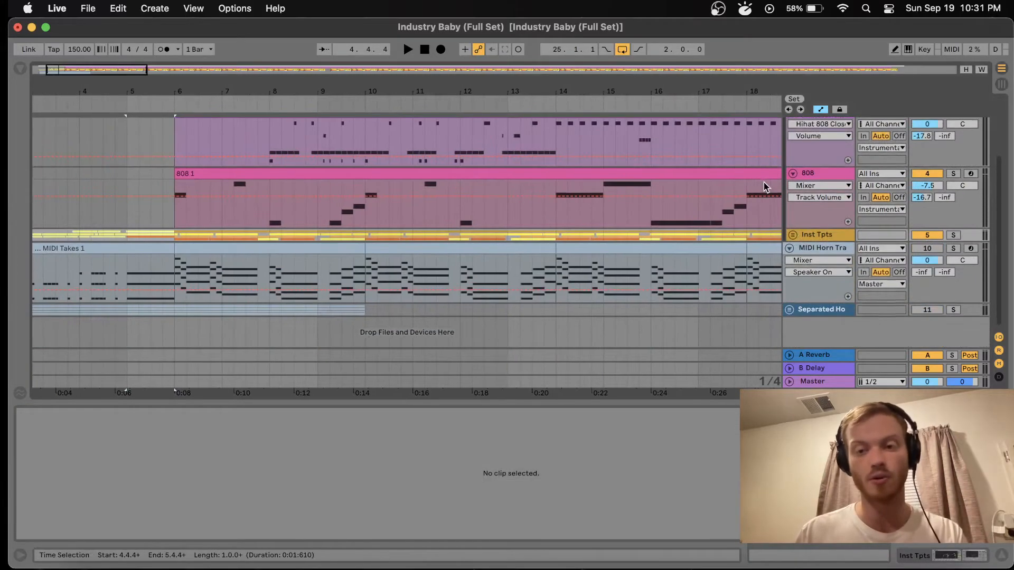
Unfold the Inst Tpts group and examine the notes of the MIDI Horn clip at bar 6 in an enlarged note editor
left_click(792, 235)
scroll(289, 267, "down", 3)
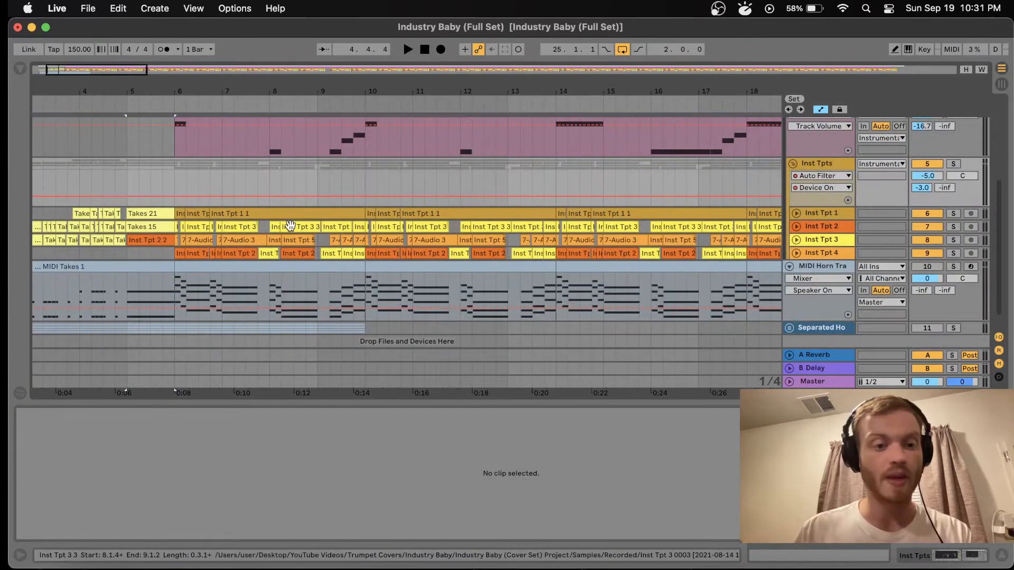
left_click(289, 267)
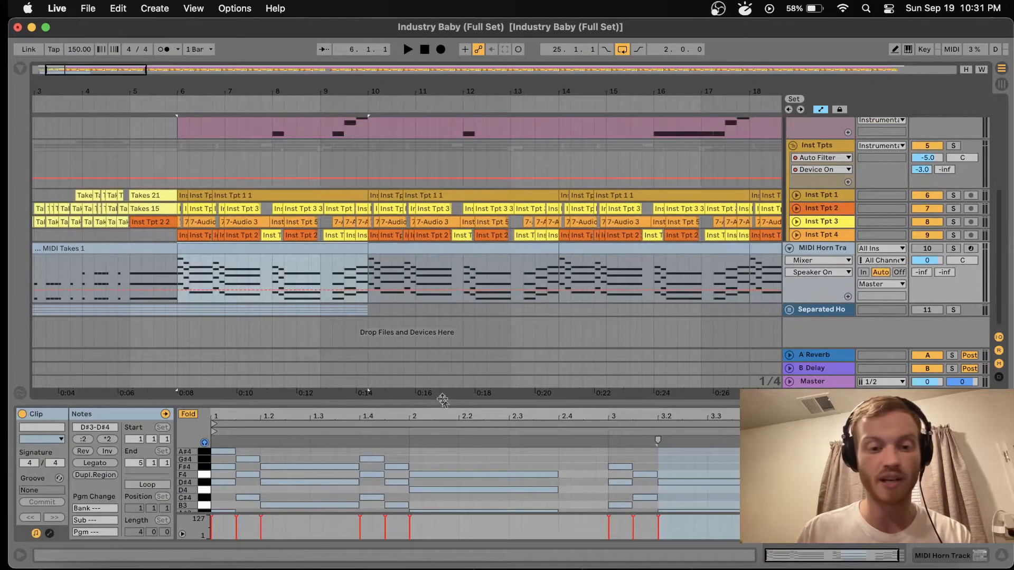
left_click_drag(444, 400, 449, 249)
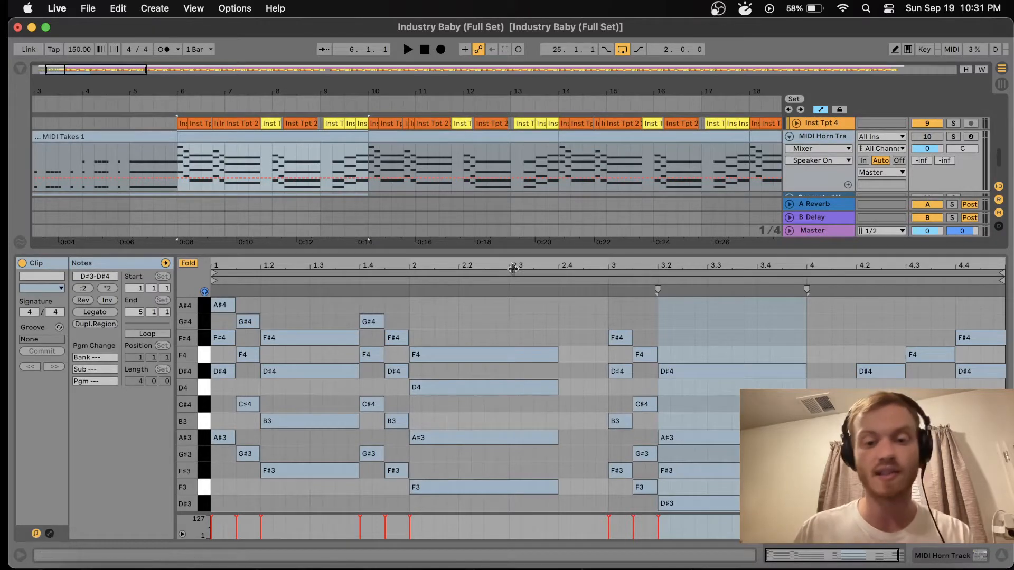
left_click_drag(513, 252, 510, 543)
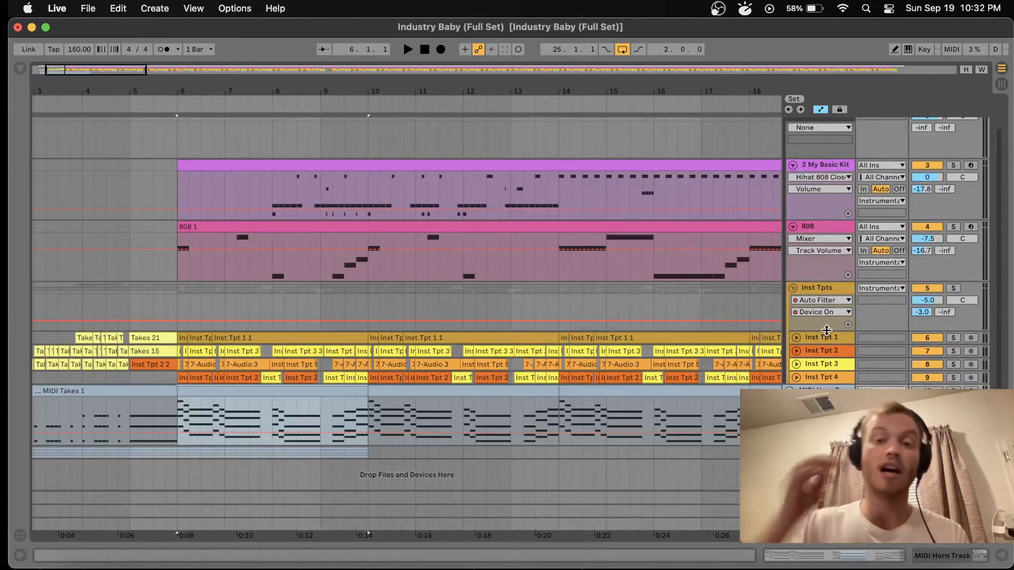
Loop bars 6 to 10 and play them with the Inst Tpts group soloed, clearing the solo when playback is stopped
left_click(953, 288)
left_click(311, 336)
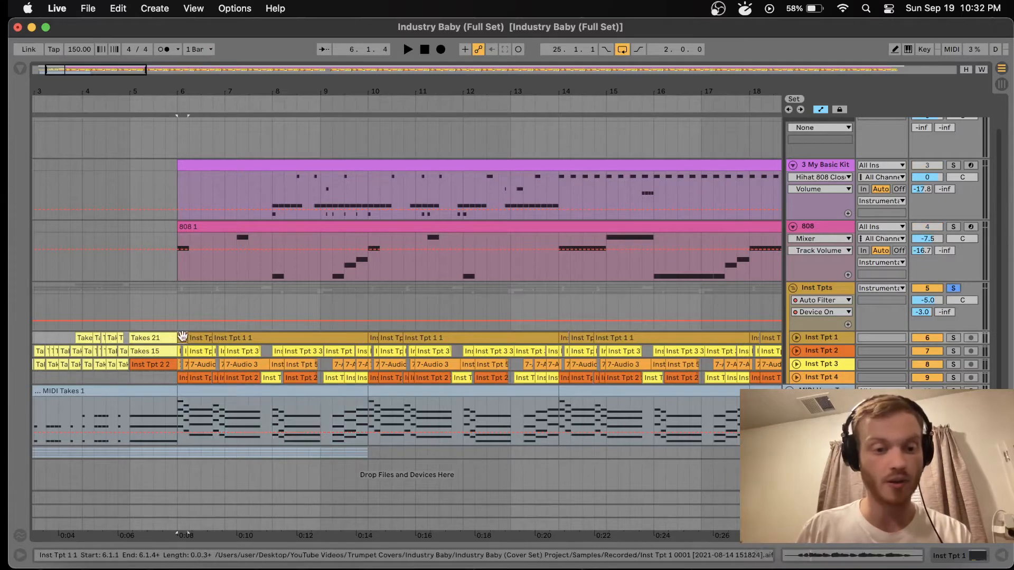
key("super+l")
key("space")
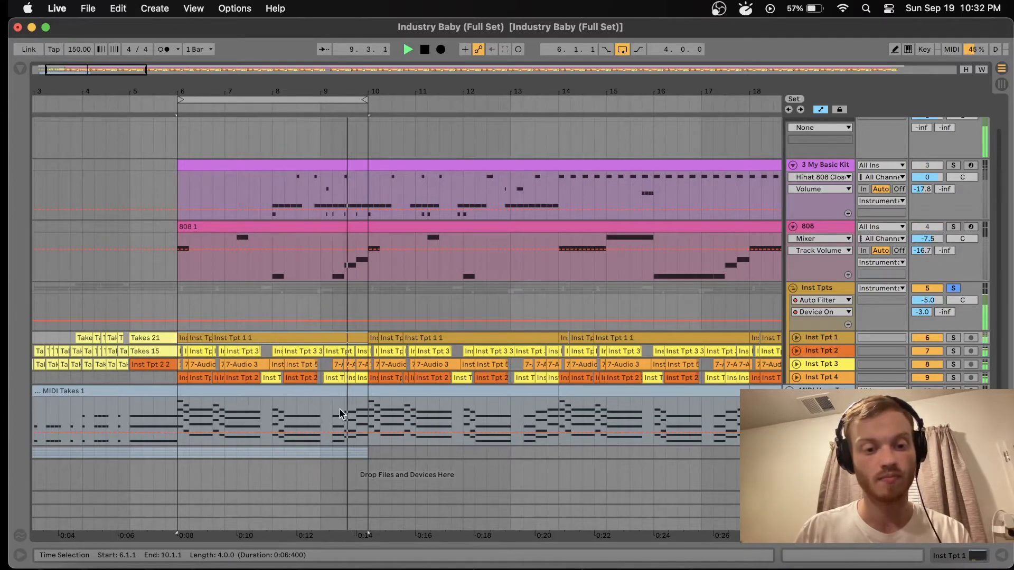
key("space")
left_click(952, 288)
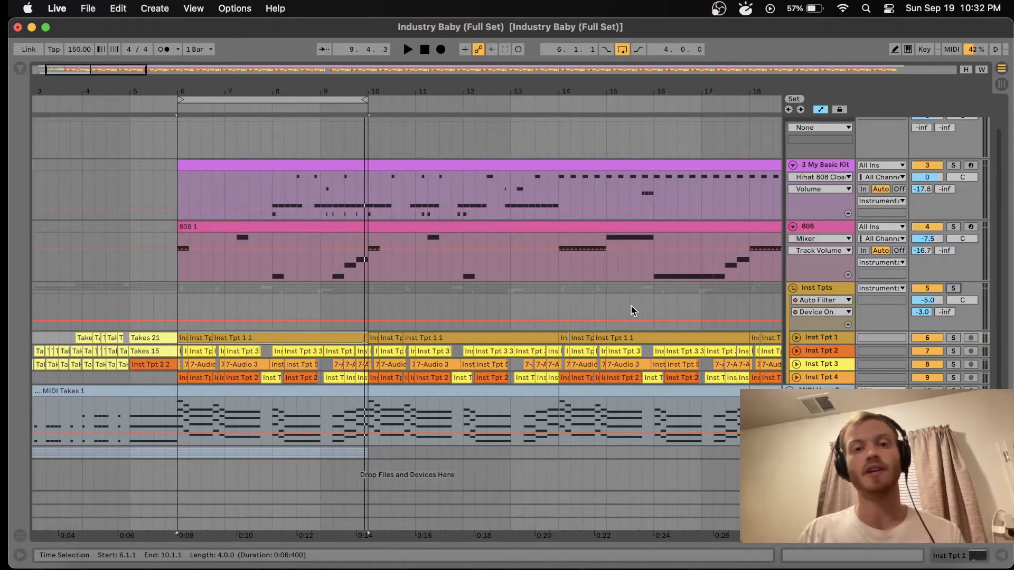
Examine the Auto Filter Device On automation on the Inst Tpts group around bars 38 to 47 and open the group's device chain
scroll(544, 316, "down", 5)
scroll(439, 303, "down", 3)
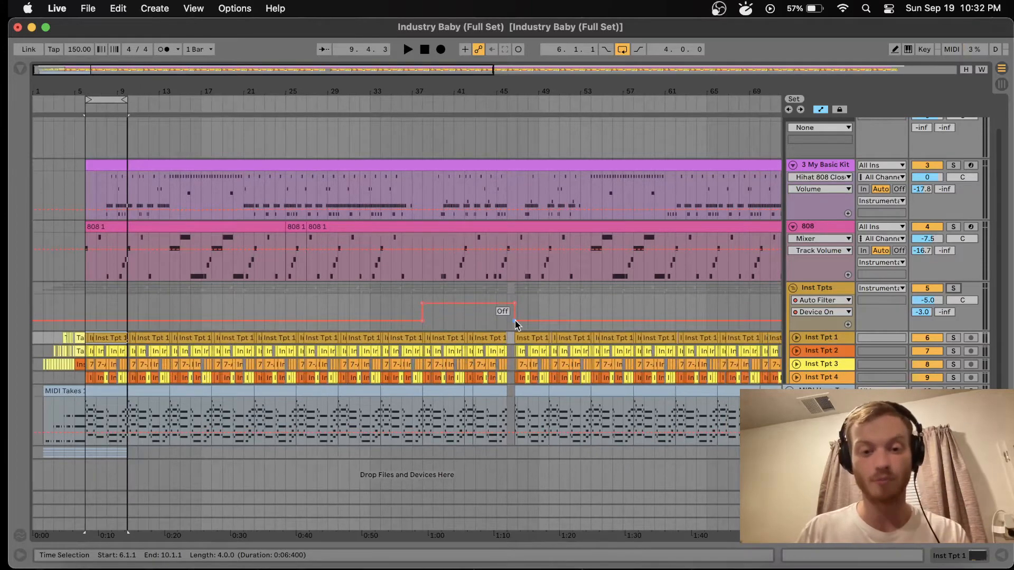
scroll(515, 319, "up", 2)
scroll(520, 301, "down", 2)
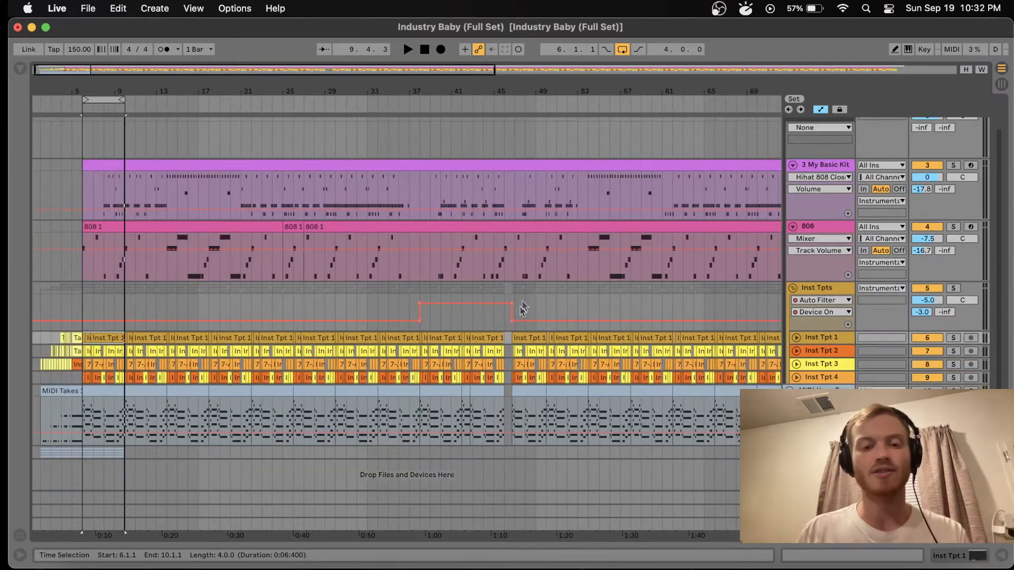
scroll(506, 329, "up", 4)
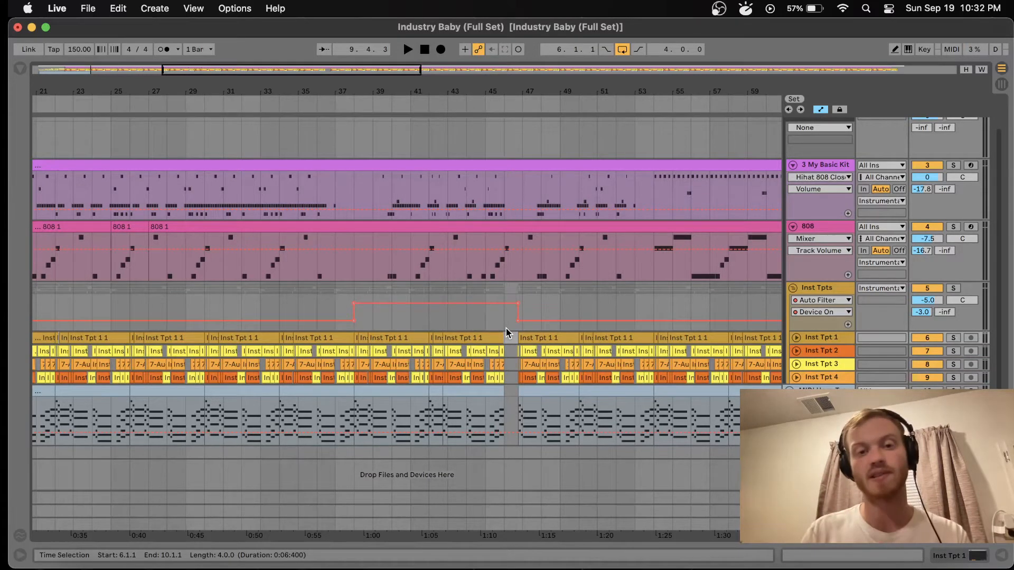
scroll(372, 316, "down", 5)
scroll(215, 317, "up", 5)
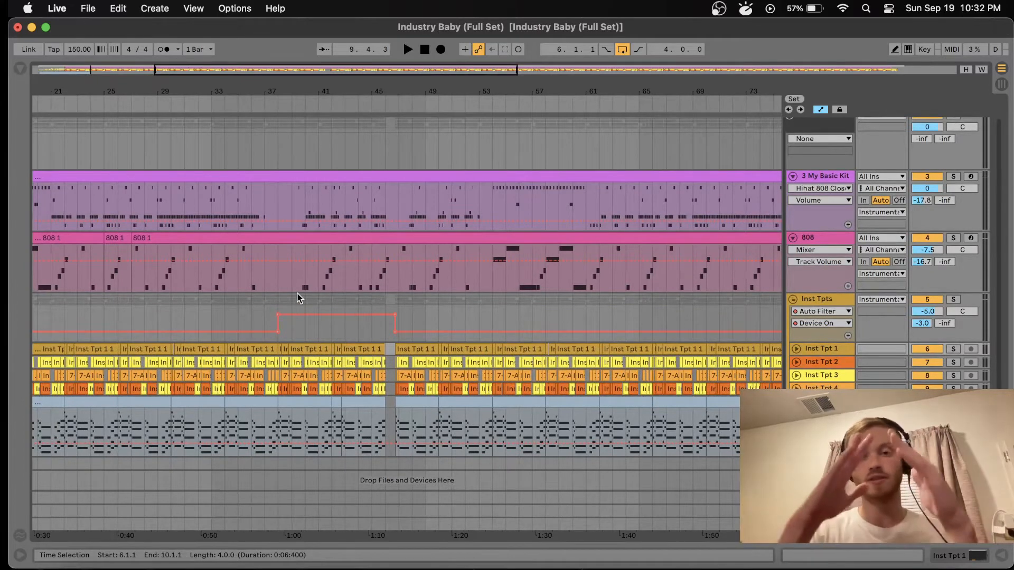
double_click(817, 300)
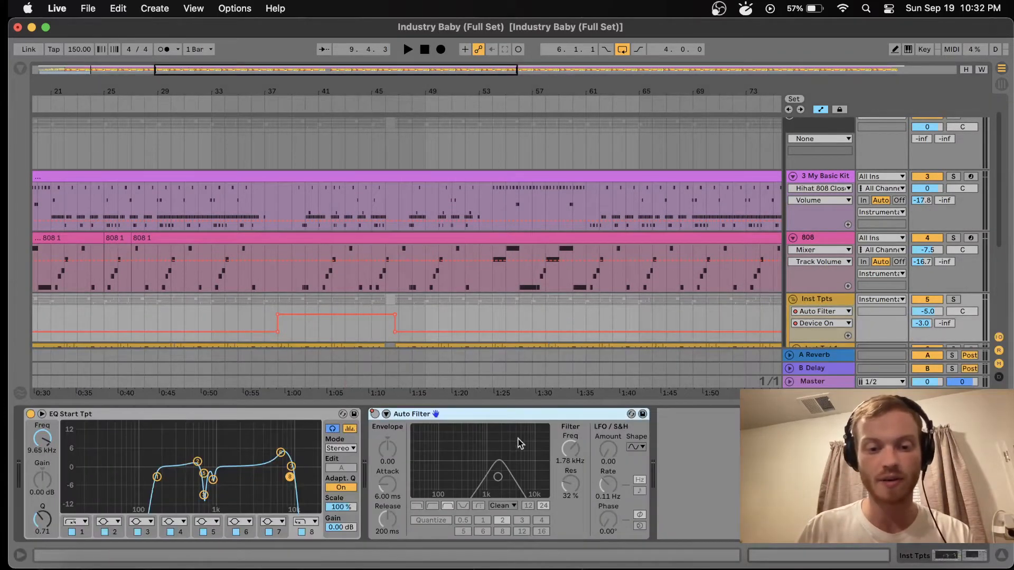
Play the arrangement from about bar 37 to hear the Auto Filter automation on the Inst Tpts group
scroll(468, 290, "down", 2)
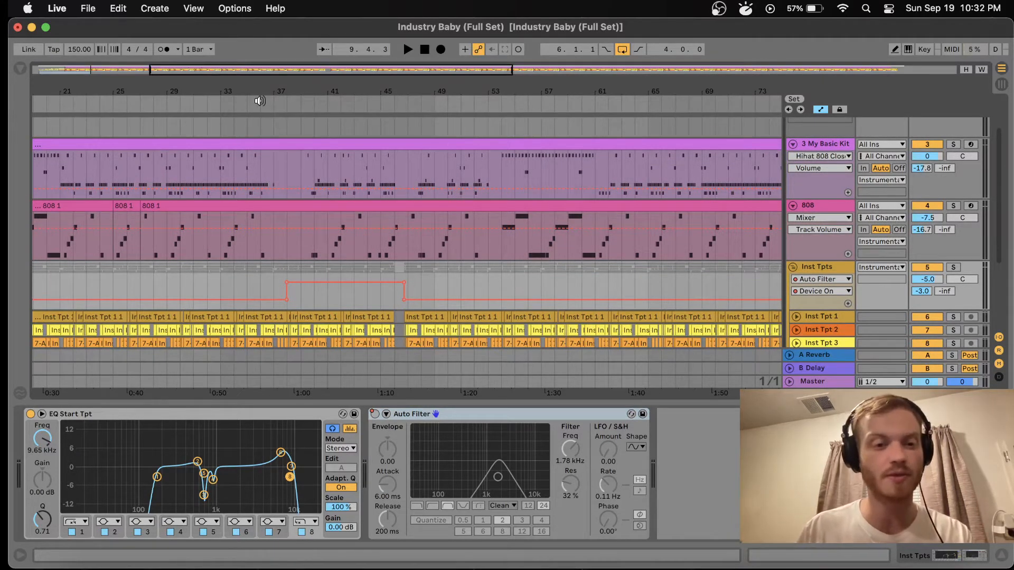
scroll(902, 303, "down", 4)
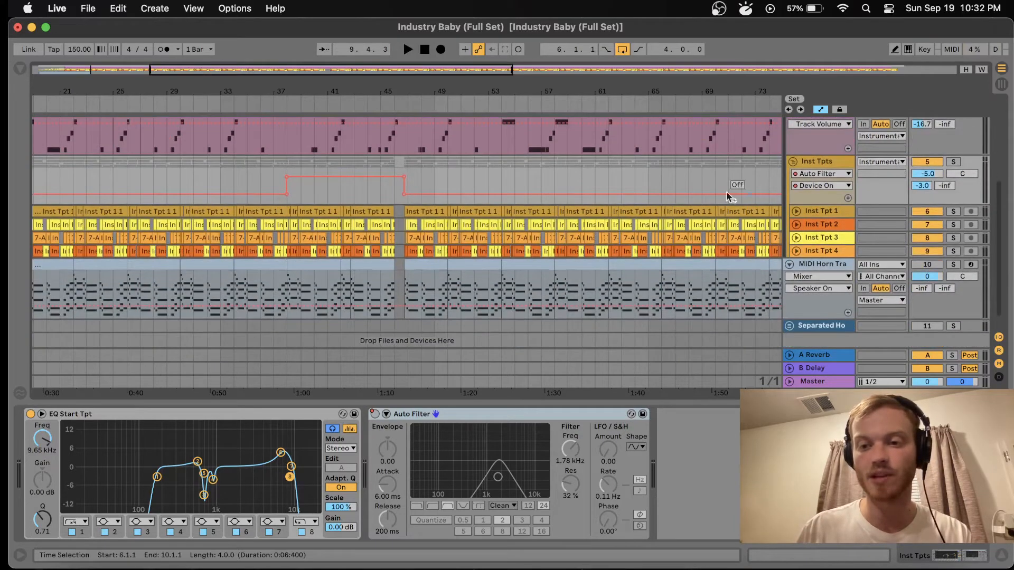
left_click(283, 103)
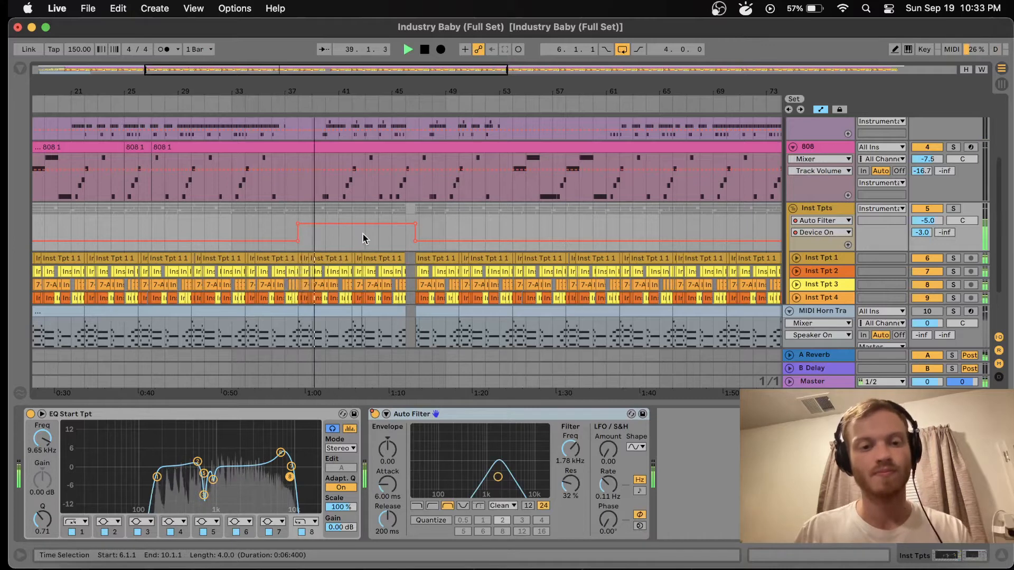
key("space")
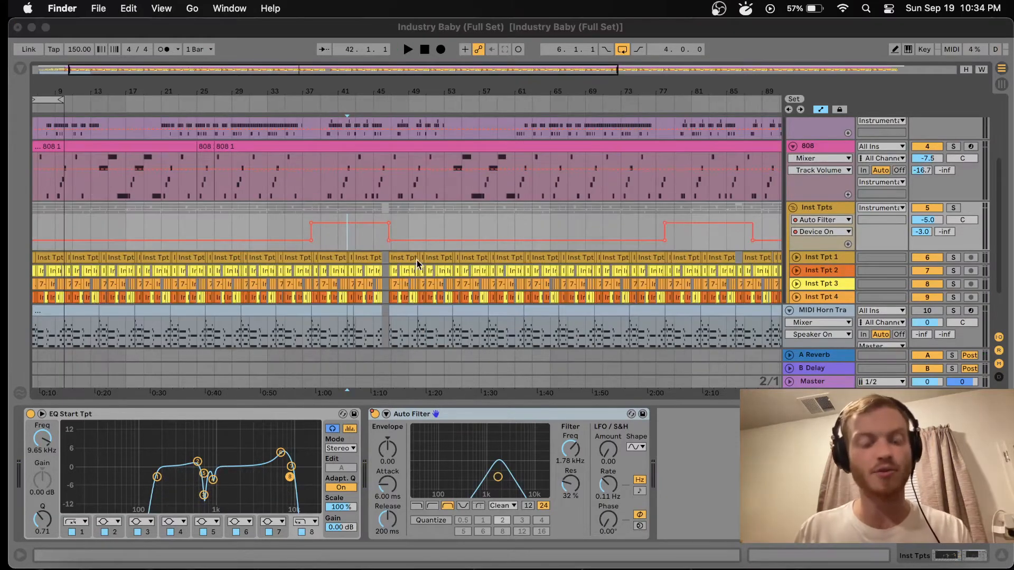
left_click(338, 241)
key("minus")
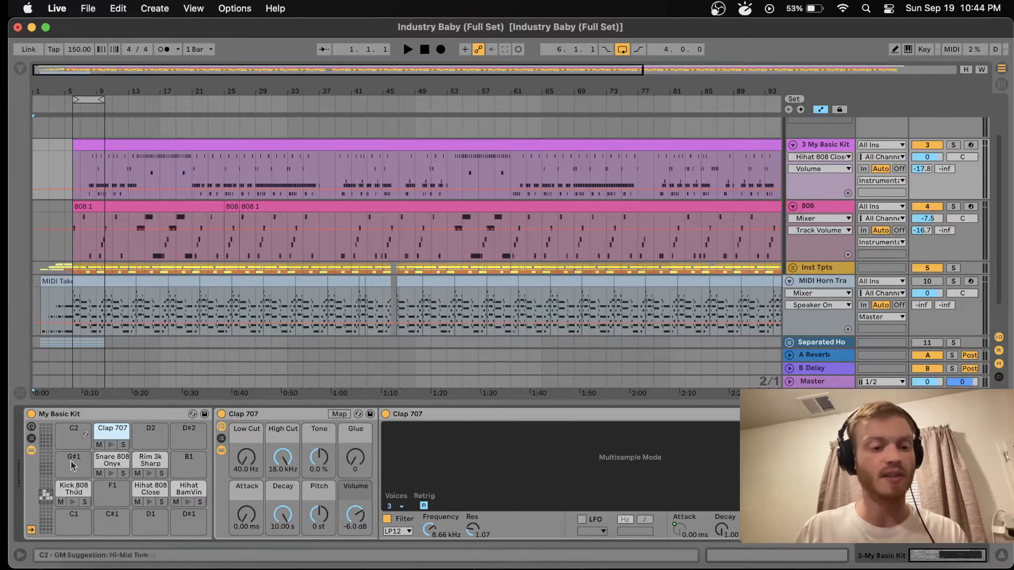
Audition the Clap 707, Snare 808 Onyx, Rim 3k Sharp, Kick 808 Thud and hi-hat pads in the My Basic Kit drum rack
left_click(112, 446)
left_click(110, 473)
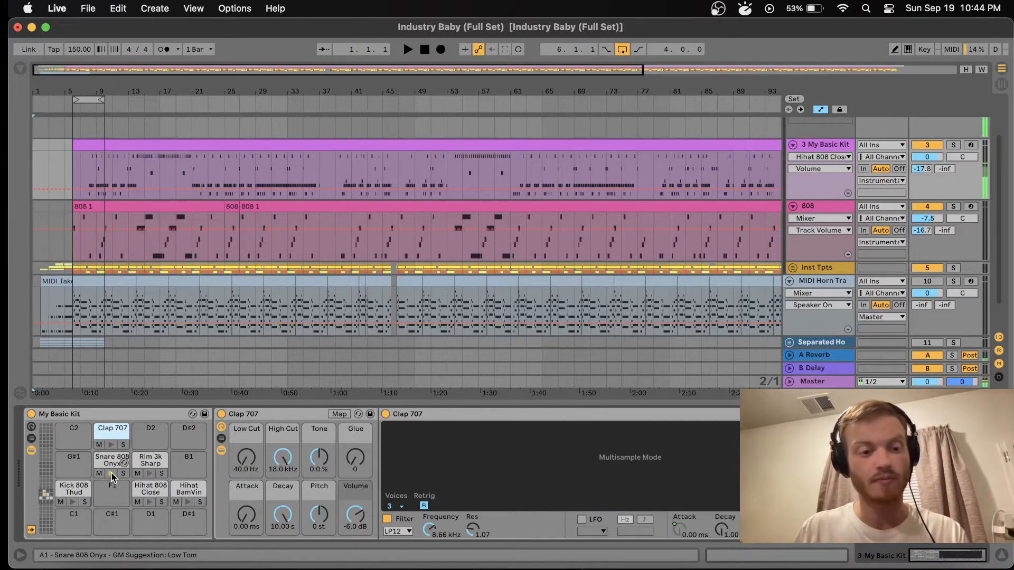
left_click(150, 474)
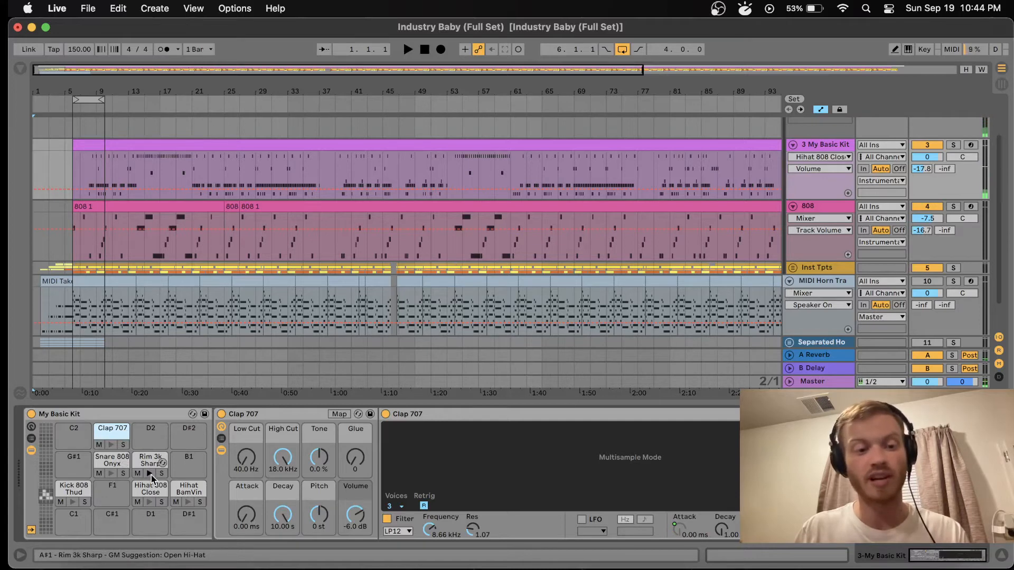
left_click(73, 502)
left_click(150, 503)
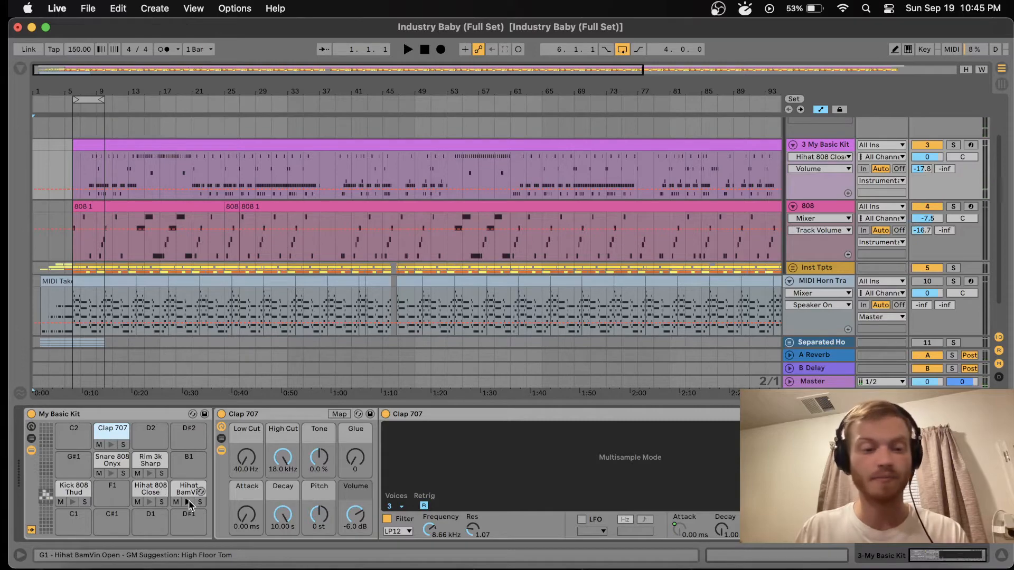
Open the My Basic Kit MIDI clip starting at bar 6 and examine its drum pattern across the arrangement
double_click(189, 146)
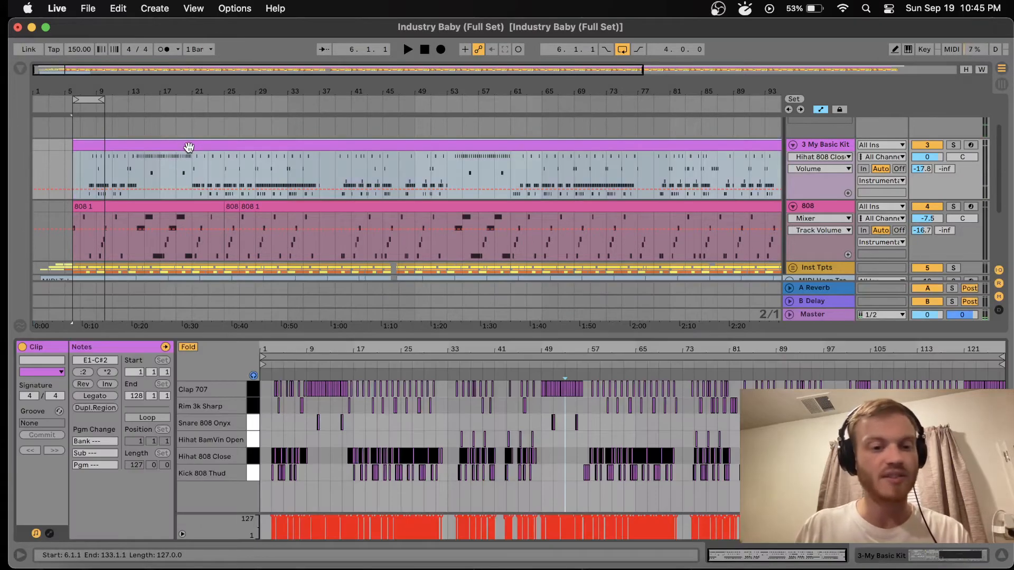
scroll(118, 161, "up", 5)
scroll(119, 160, "left", 2)
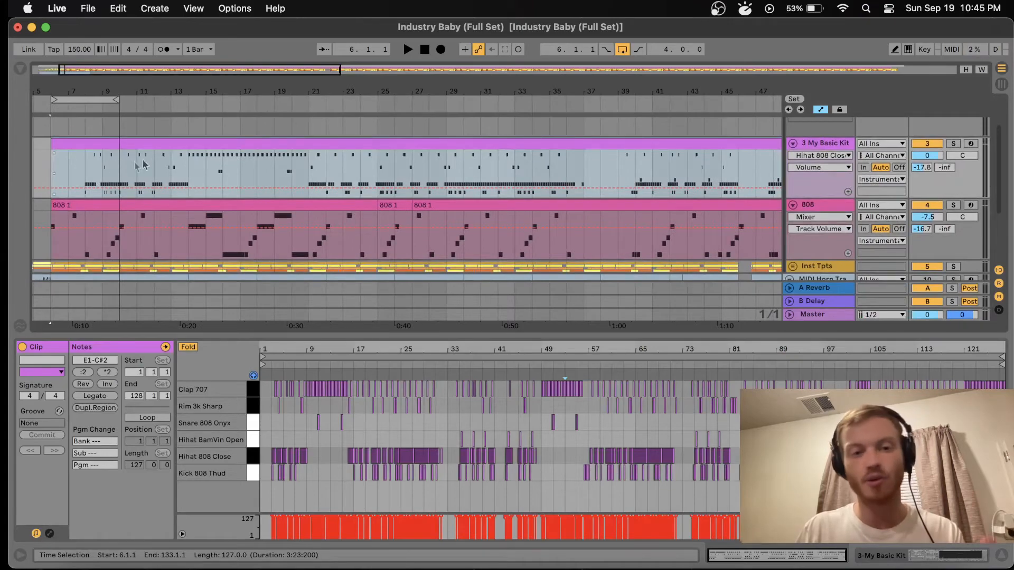
left_click(142, 170)
scroll(141, 170, "up", 5)
scroll(141, 170, "down", 4)
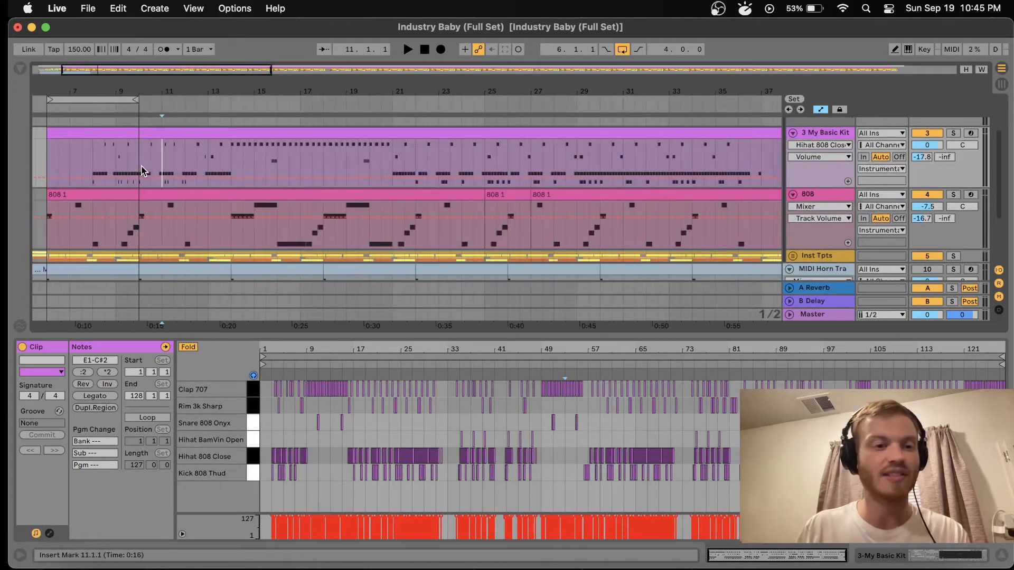
scroll(142, 170, "down", 3)
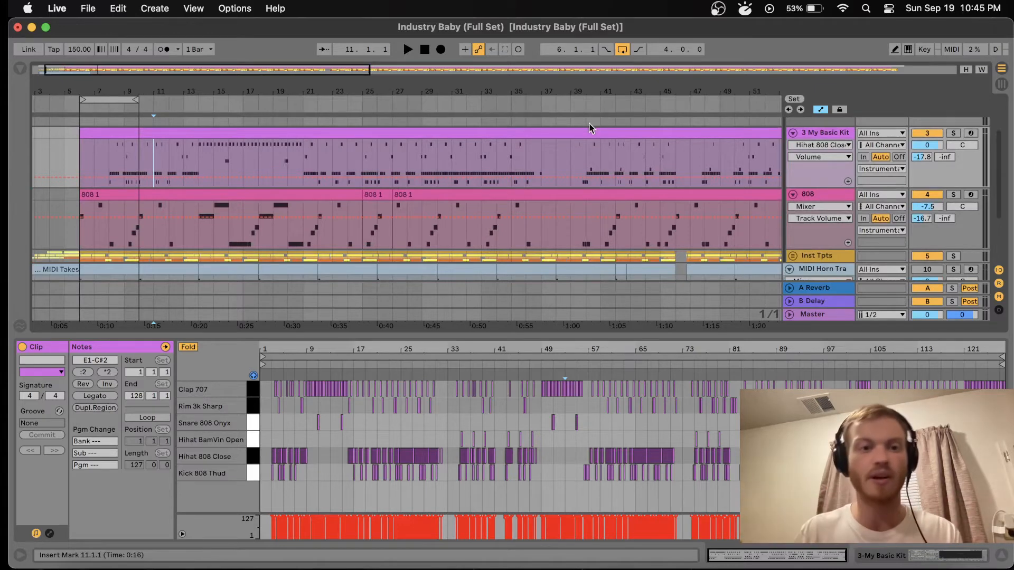
Examine the My Basic Kit drum pattern around bars 19 to 30 and play it from about bar 21
left_click(332, 166)
scroll(332, 165, "up", 8)
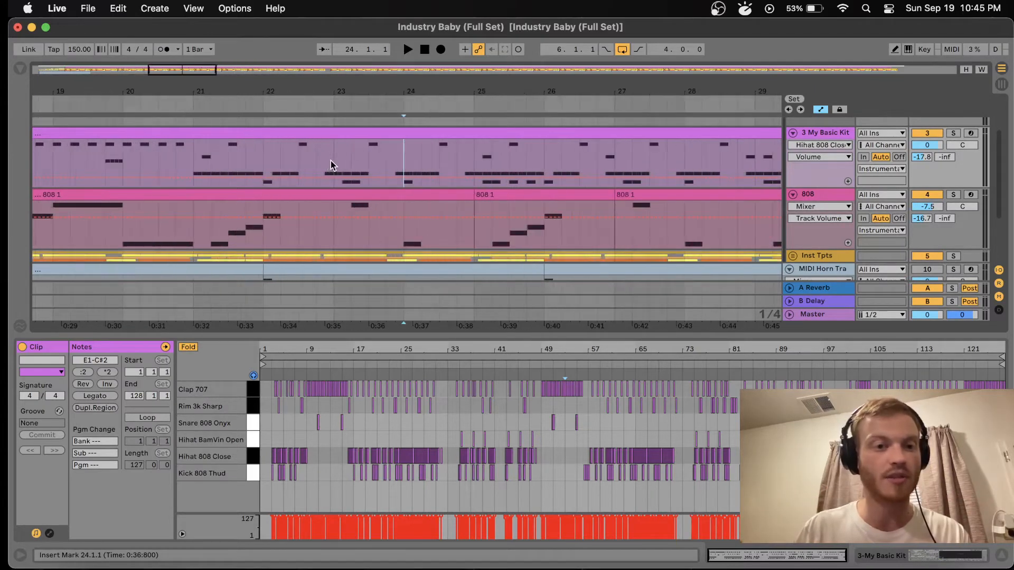
left_click(299, 163)
left_click(299, 164)
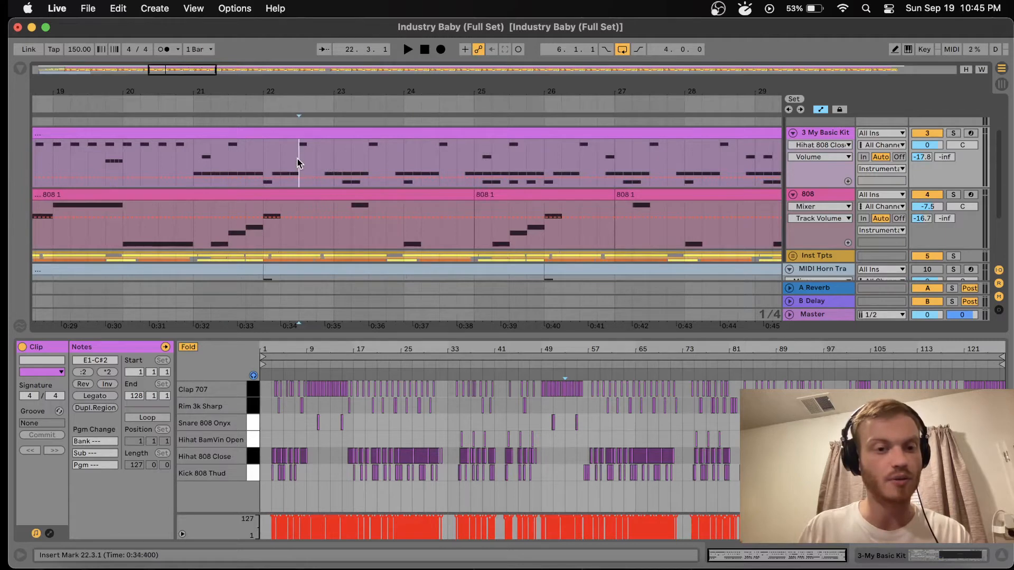
scroll(297, 164, "down", 2)
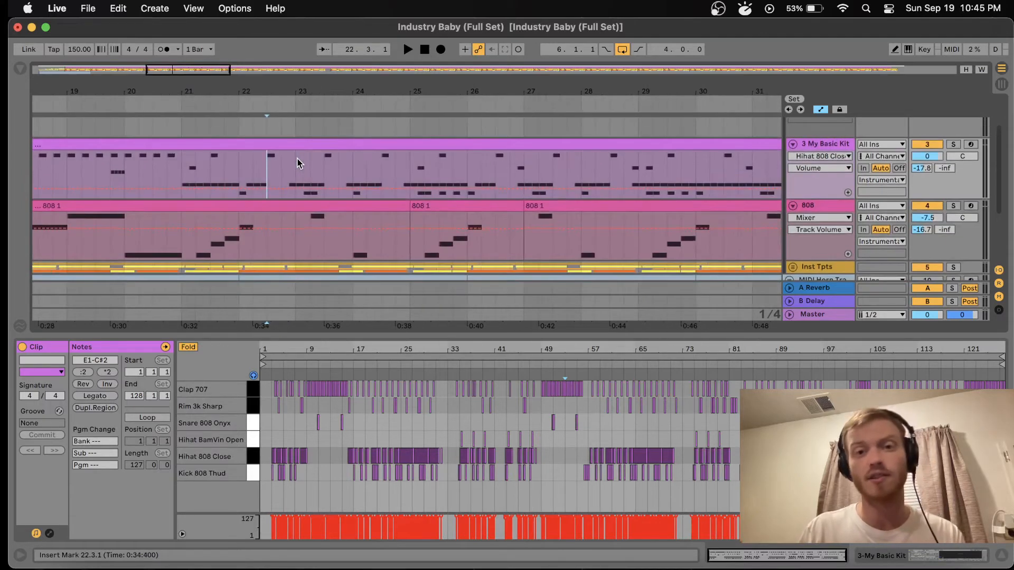
scroll(298, 163, "down", 2)
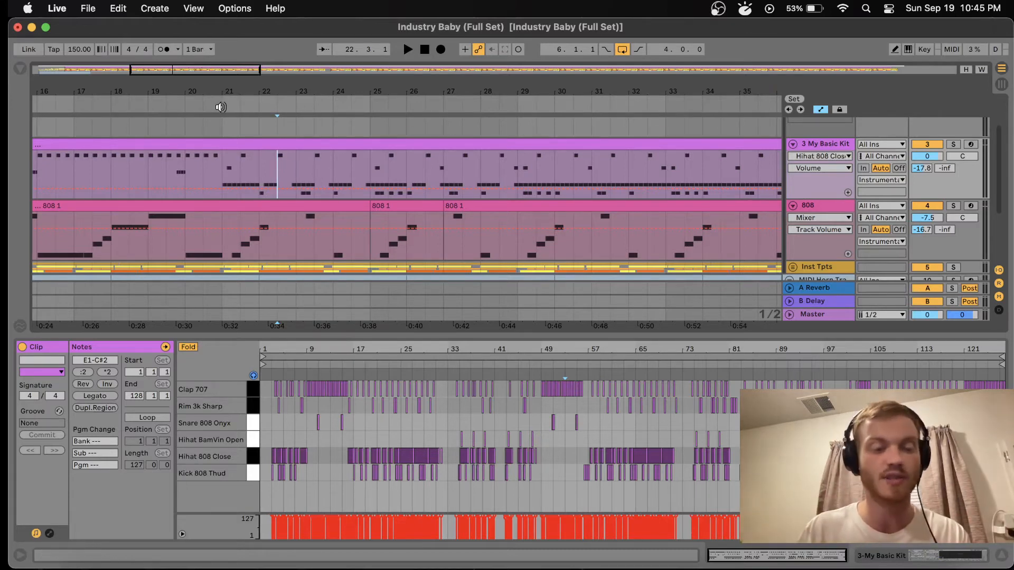
left_click(245, 103)
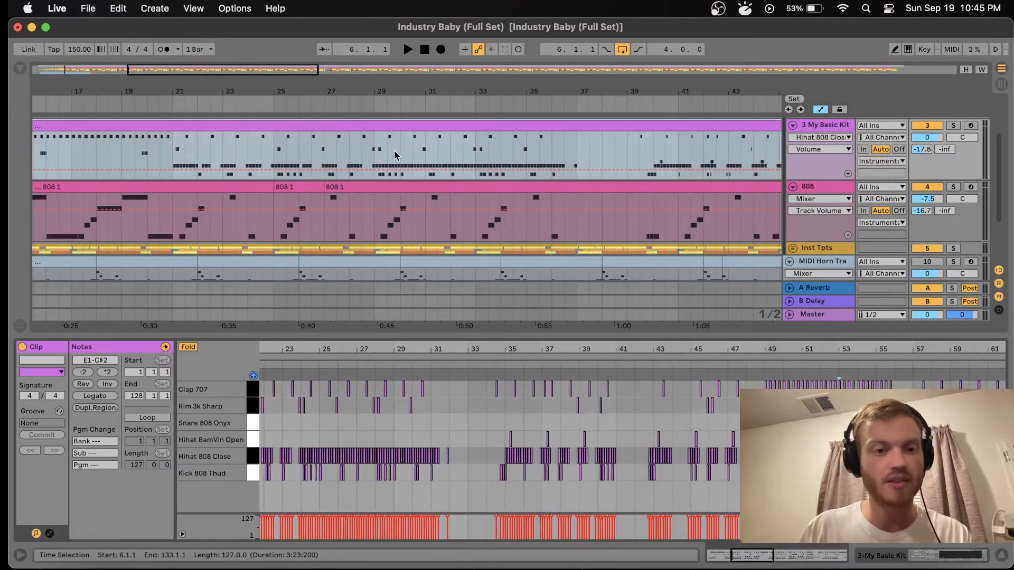
Examine the My Basic Kit pattern around bars 44 to 60 and play the arrangement from about bar 50
scroll(396, 155, "down", 4)
scroll(405, 152, "right", 5)
left_click(453, 160)
scroll(453, 160, "right", 3)
scroll(437, 164, "up", 5)
scroll(437, 165, "right", 2)
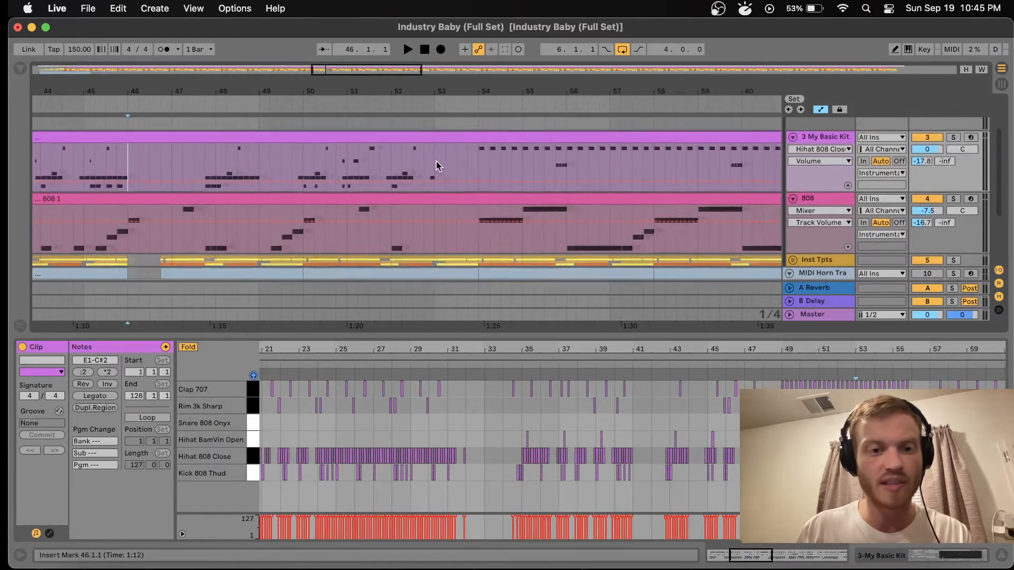
left_click(316, 102)
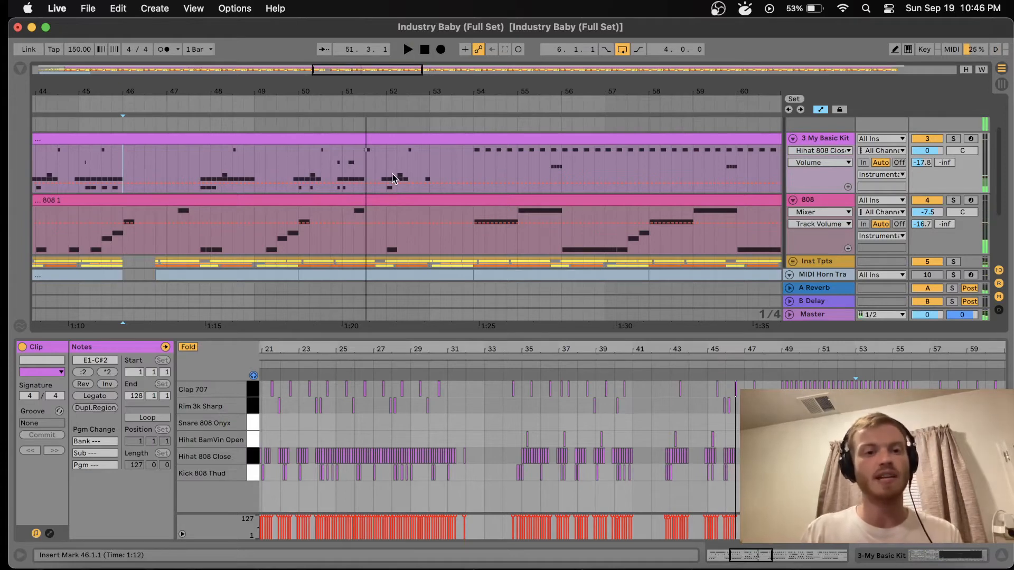
scroll(392, 178, "up", 3)
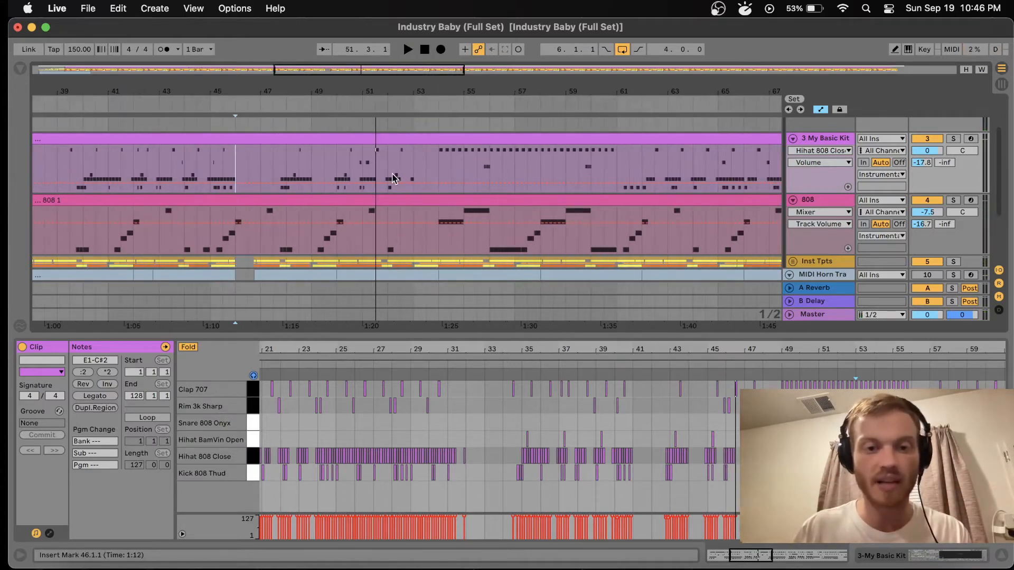
Examine the repeated clap hits and snare notes on My Basic Kit around bars 54 to 60
scroll(453, 162, "down", 4)
scroll(374, 163, "up", 3)
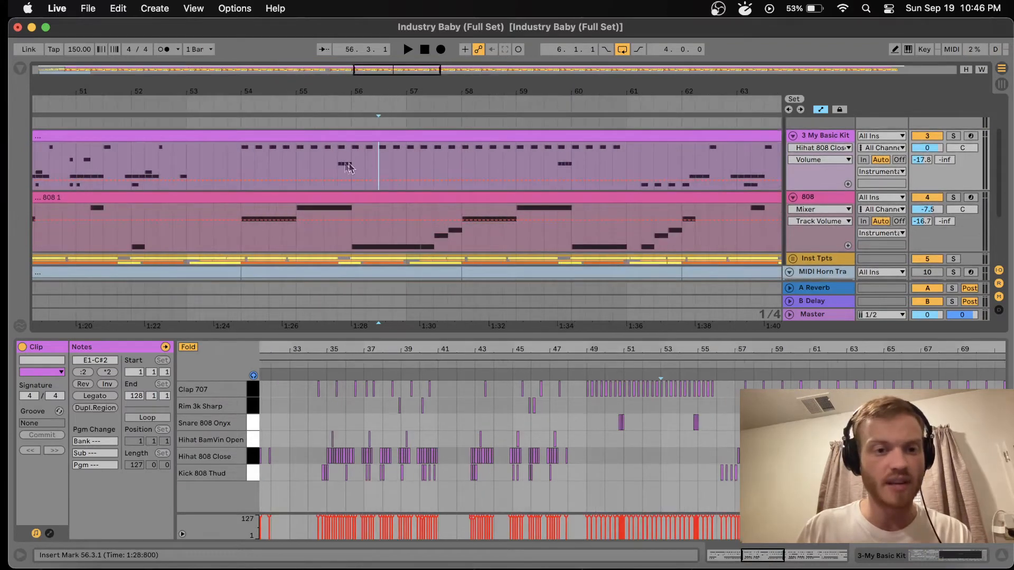
scroll(332, 164, "up", 3)
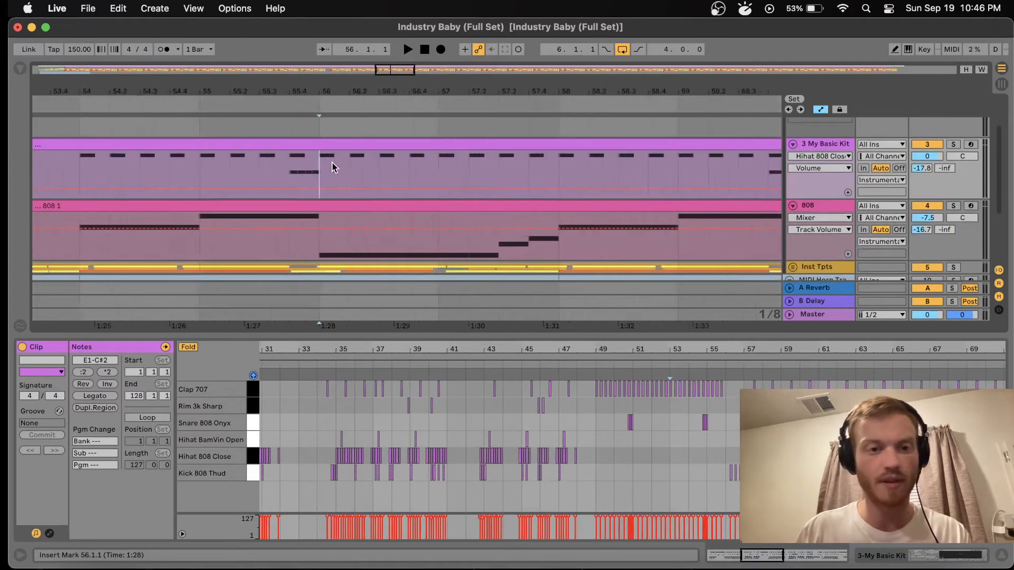
left_click(362, 181)
scroll(362, 182, "down", 4)
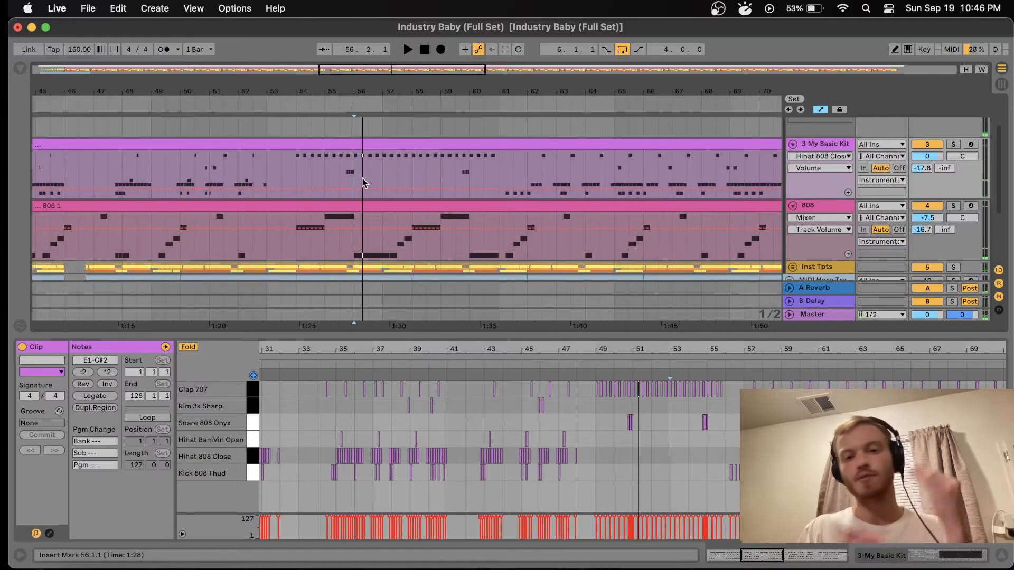
Survey the My Basic Kit drum pattern across the whole arrangement, looking closer around bars 53 to 105
scroll(362, 183, "down", 2)
scroll(440, 179, "down", 4)
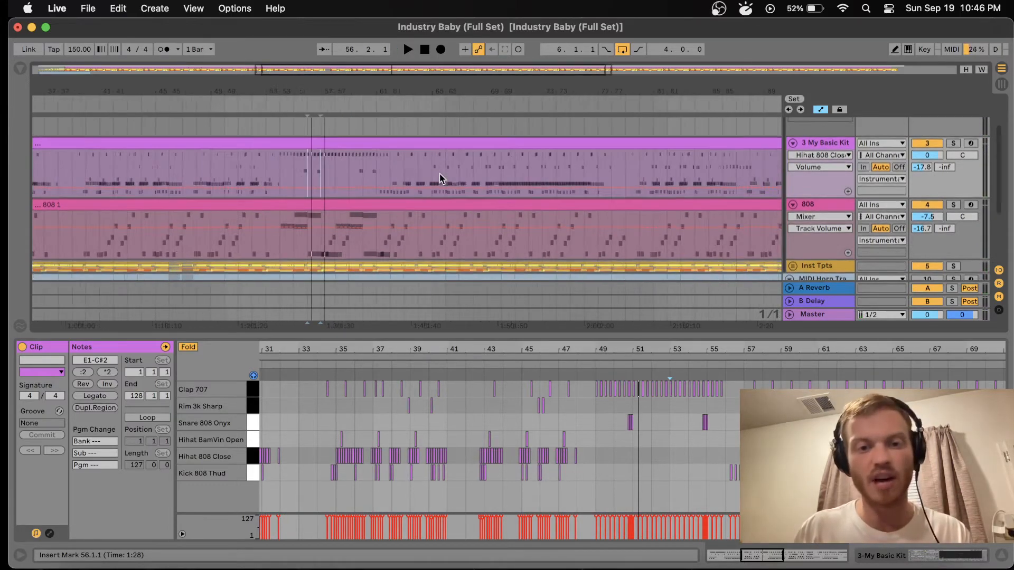
scroll(440, 178, "down", 3)
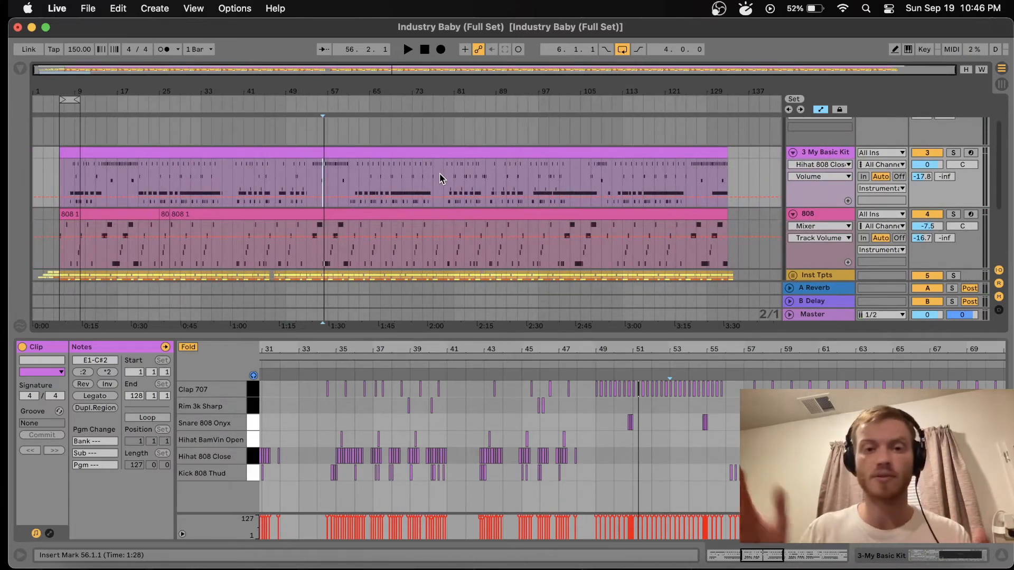
left_click(476, 178)
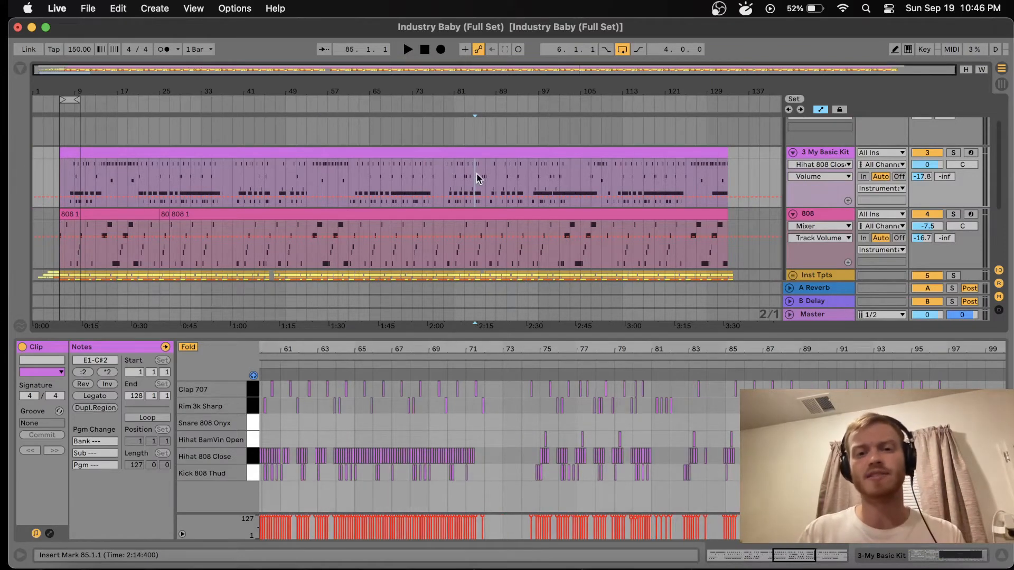
scroll(476, 178, "up", 5)
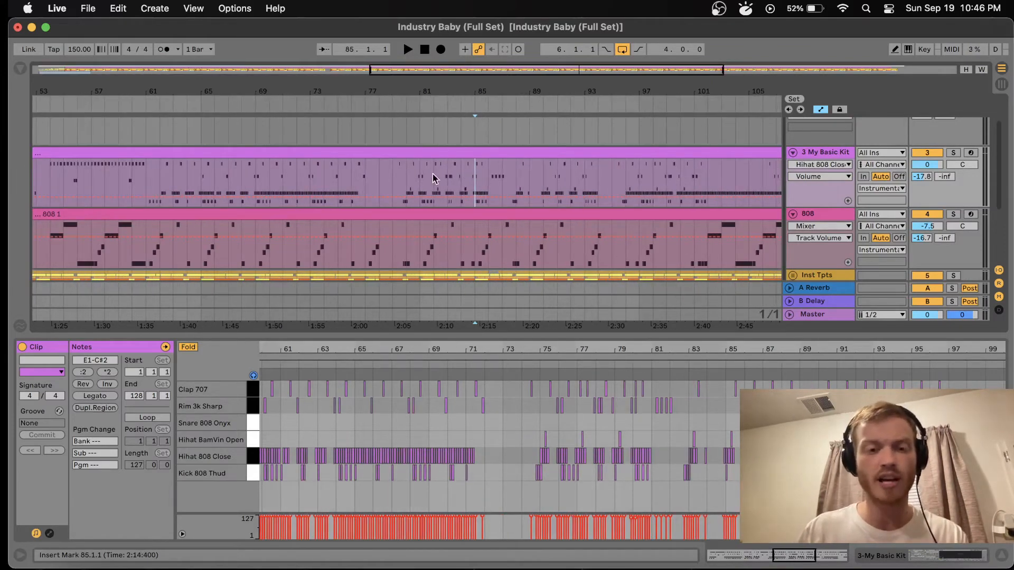
scroll(498, 176, "down", 5)
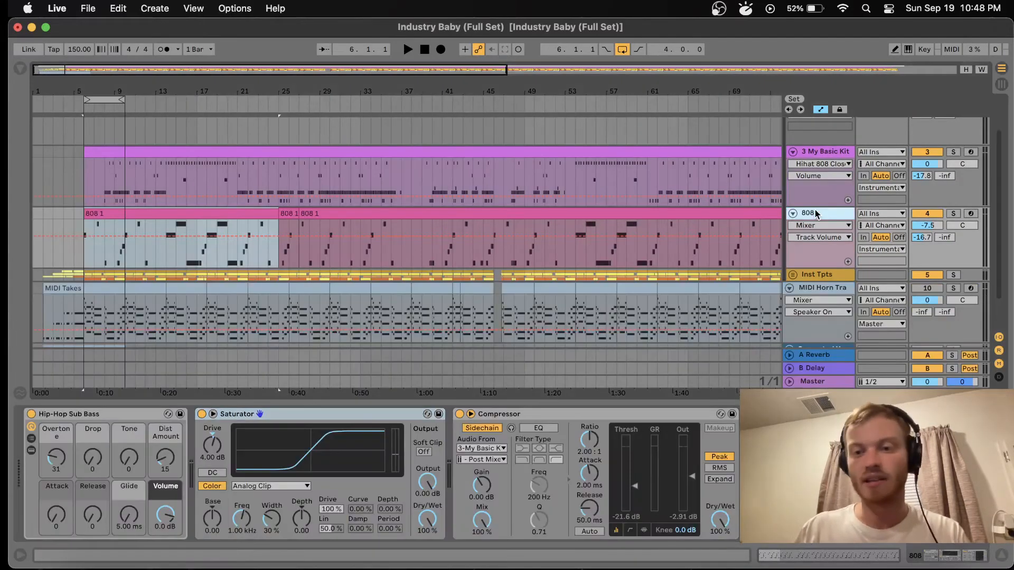
Examine the 808 track's device chain: Hip-Hop Sub Bass with its Dist Amount, the Saturator, and the sidechained Compressor
double_click(156, 213)
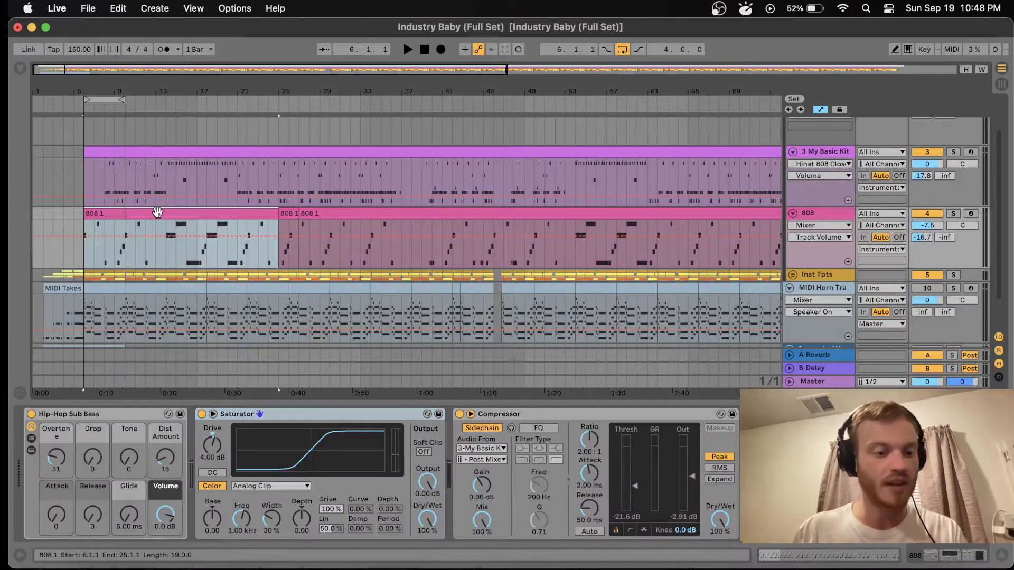
key("shift+Tab")
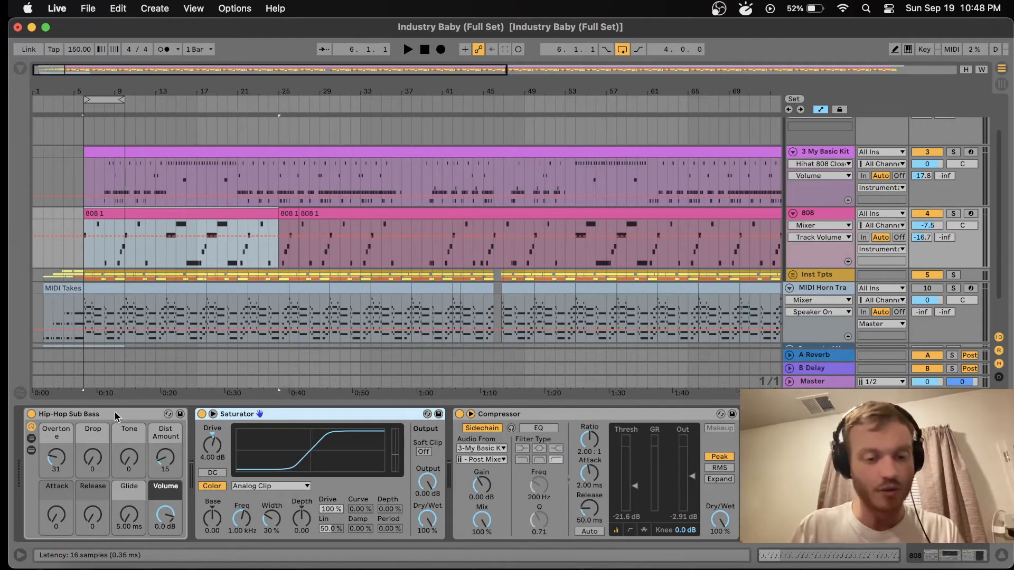
double_click(96, 414)
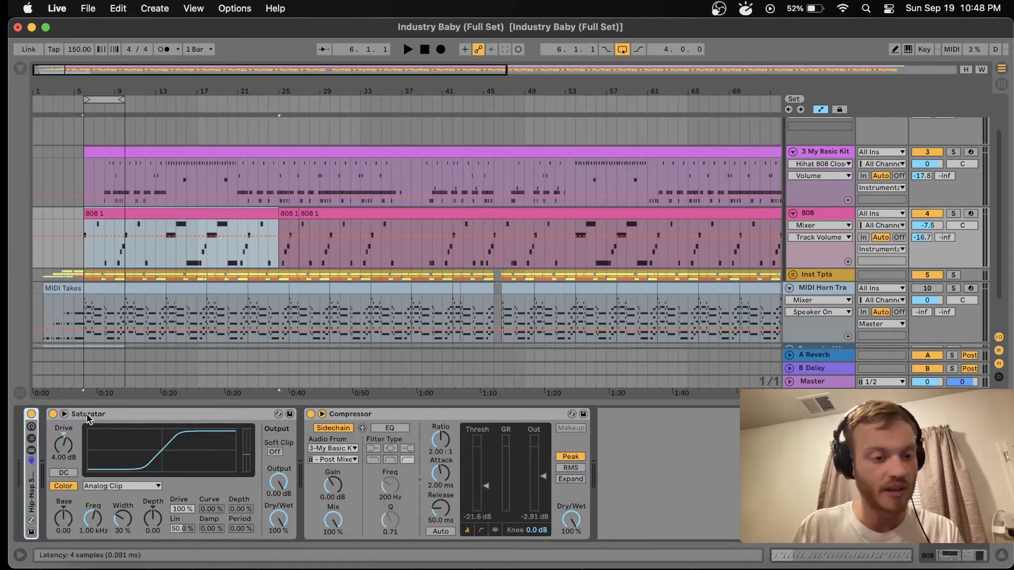
double_click(31, 468)
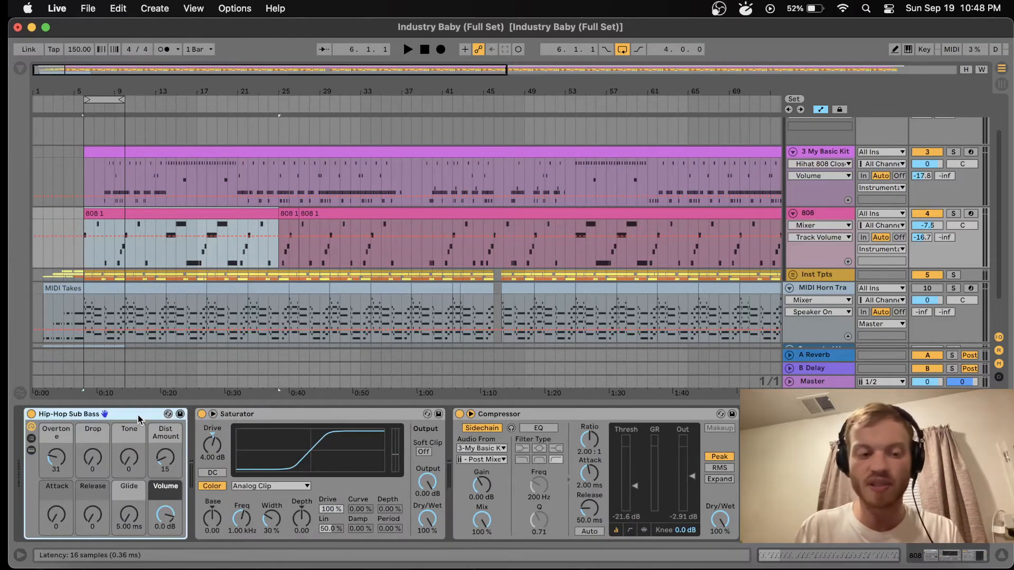
left_click(166, 465)
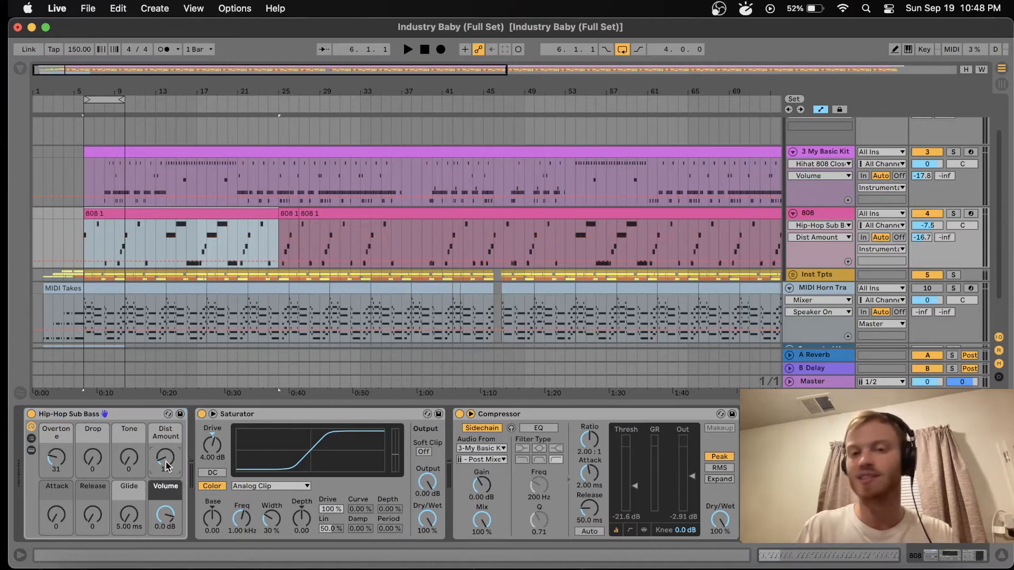
double_click(282, 414)
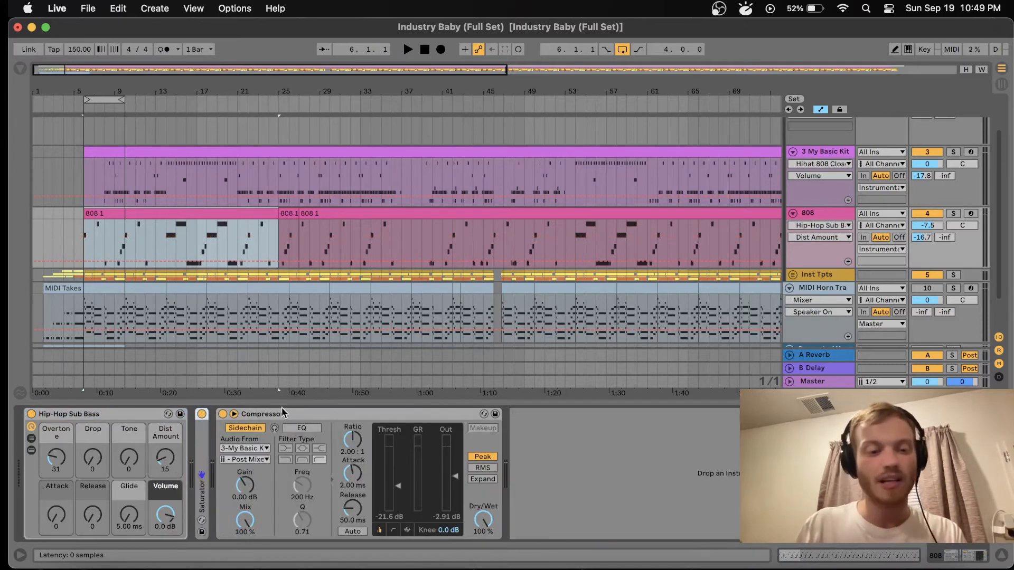
double_click(202, 449)
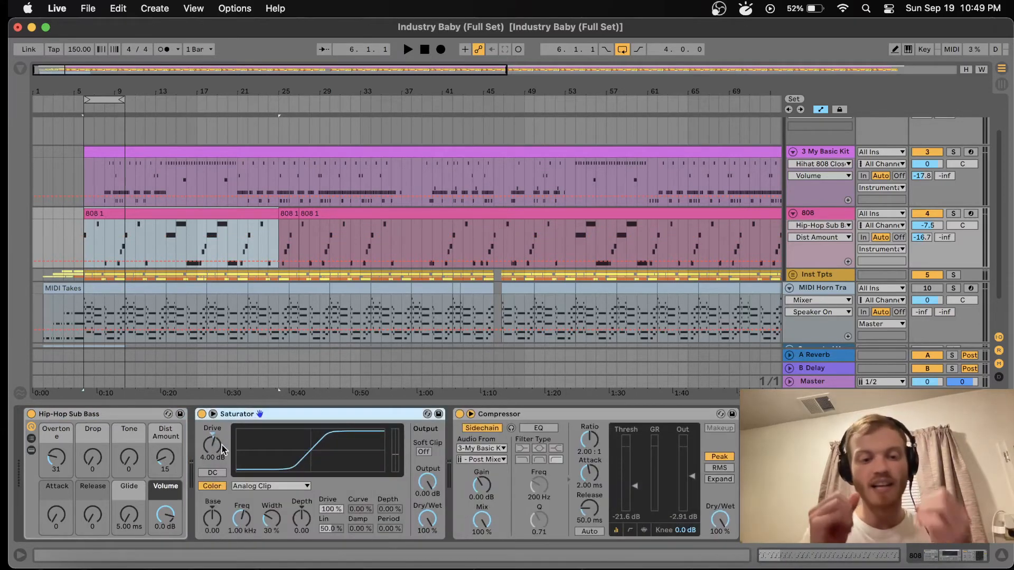
left_click(549, 418)
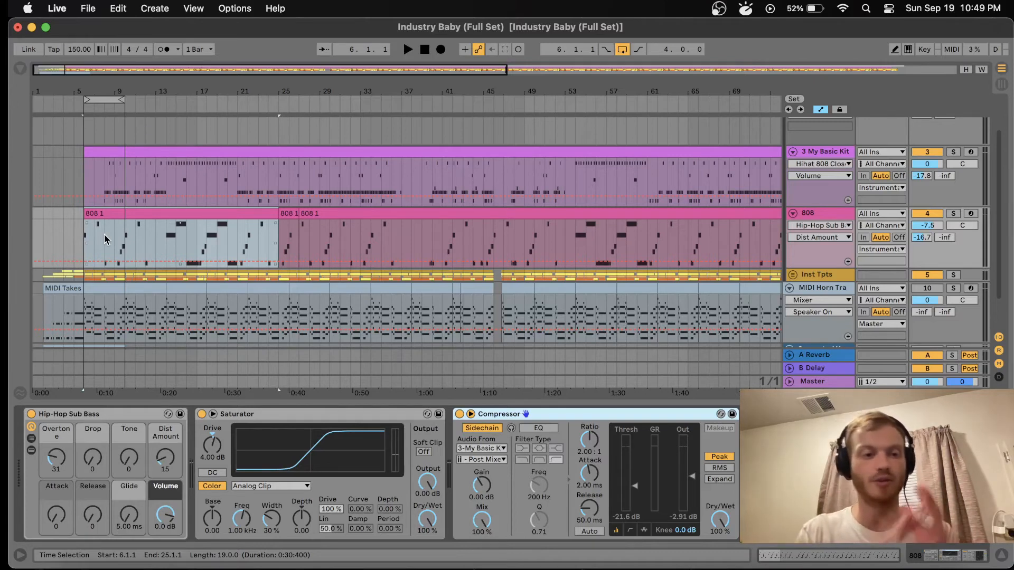
Open the 808 1 MIDI clip starting at bar 6 and examine its bass notes
scroll(101, 243, "up", 3)
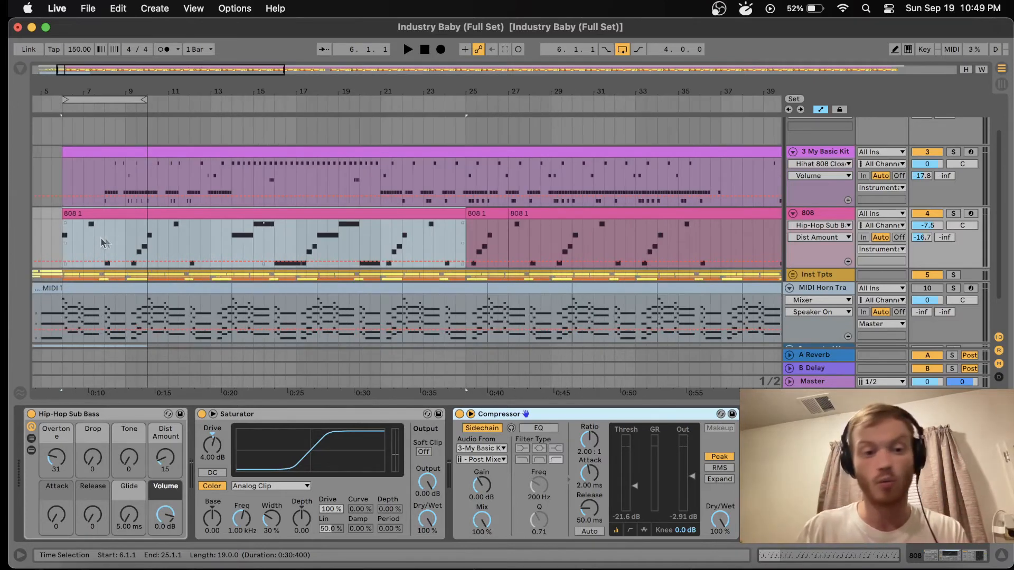
left_click(132, 244)
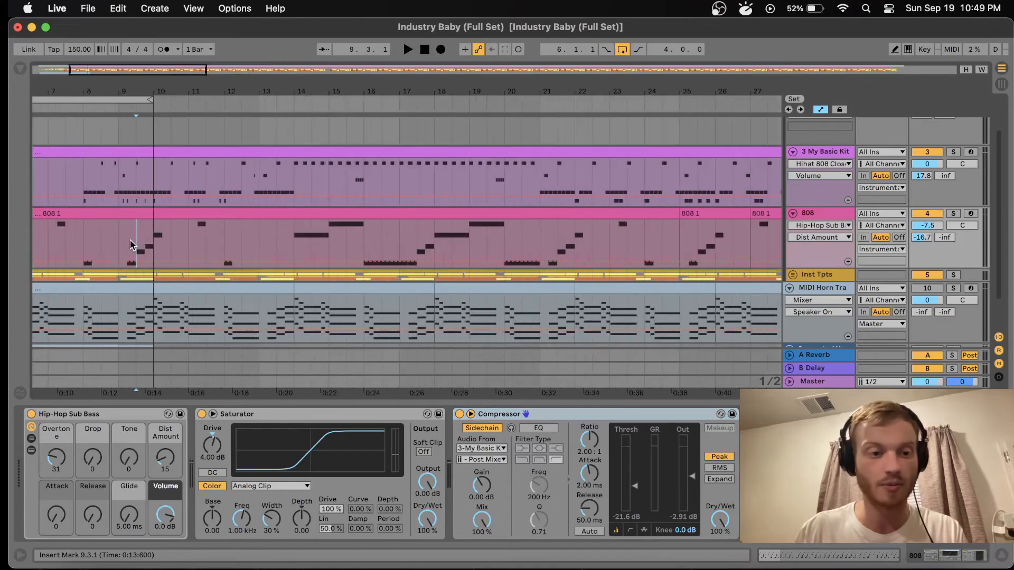
double_click(200, 213)
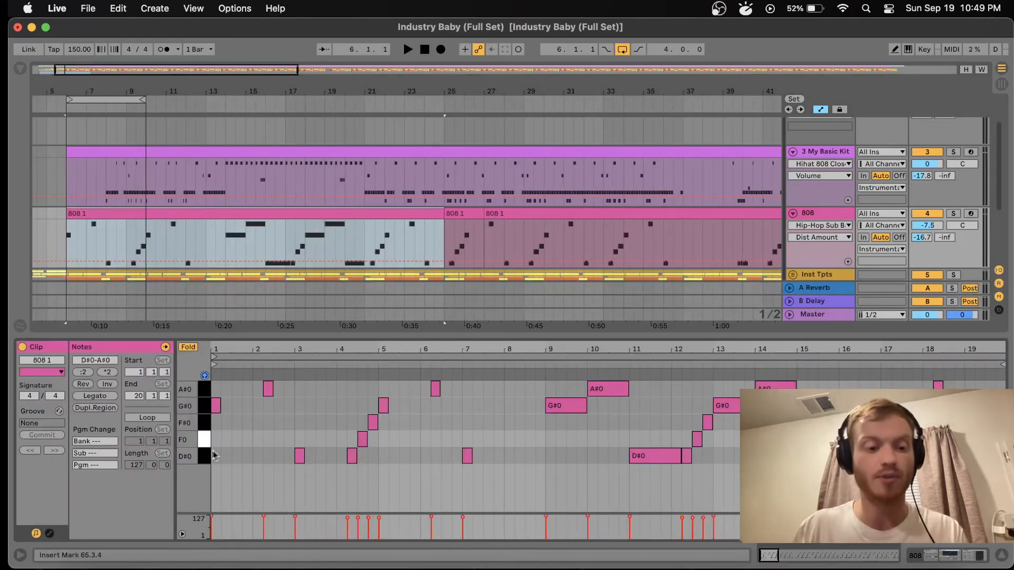
scroll(262, 278, "down", 5)
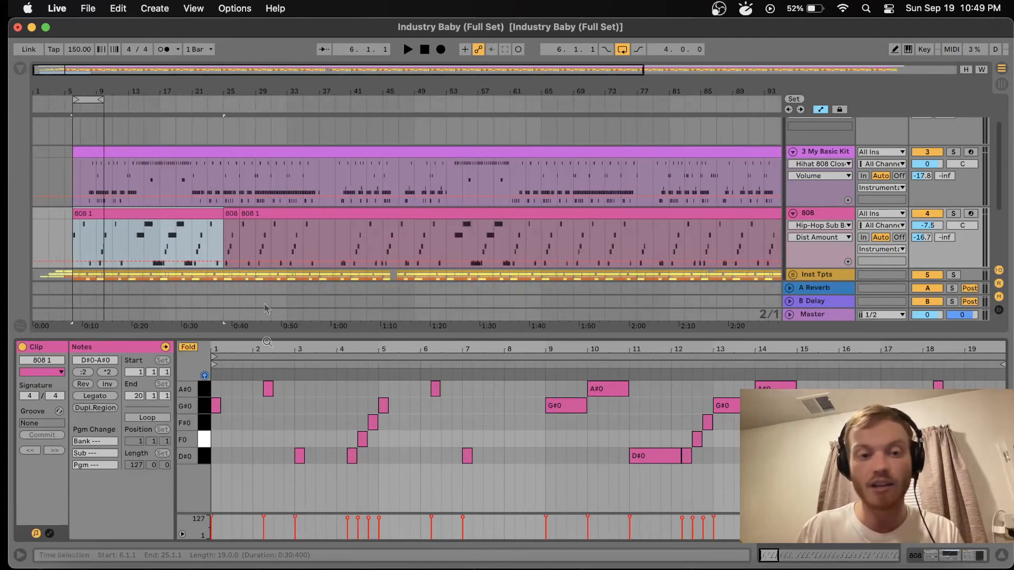
scroll(276, 427, "down", 10)
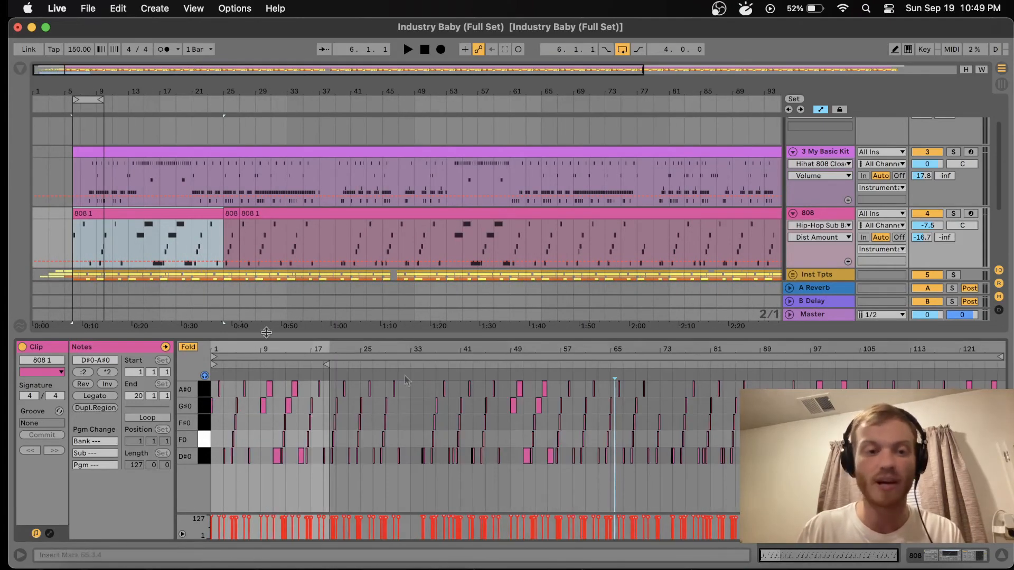
Follow the 808 bass pattern through the arrangement to its end and compare it with the drums
scroll(100, 246, "up", 5)
scroll(196, 251, "right", 10)
scroll(196, 251, "down", 2)
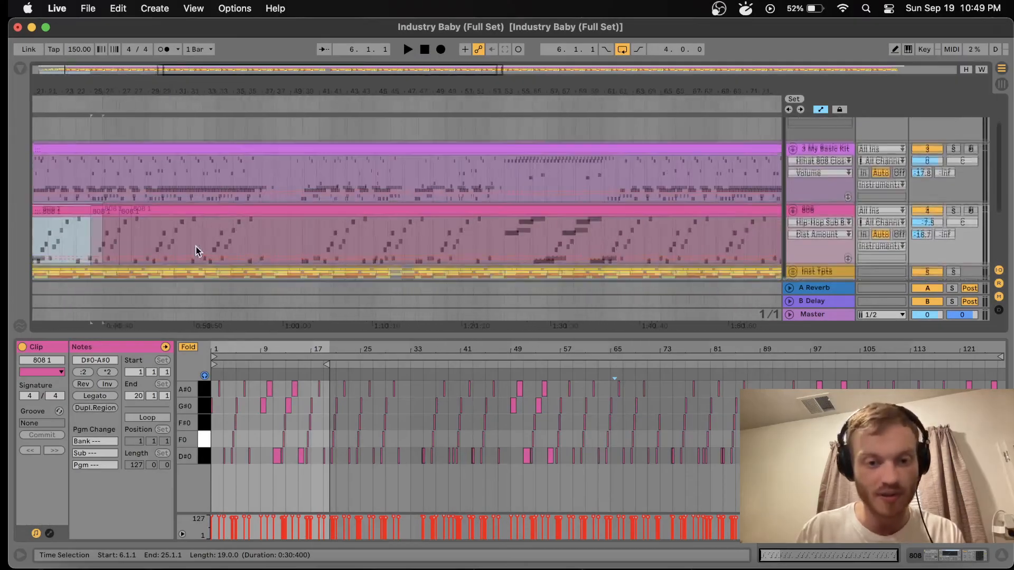
scroll(196, 251, "left", 10)
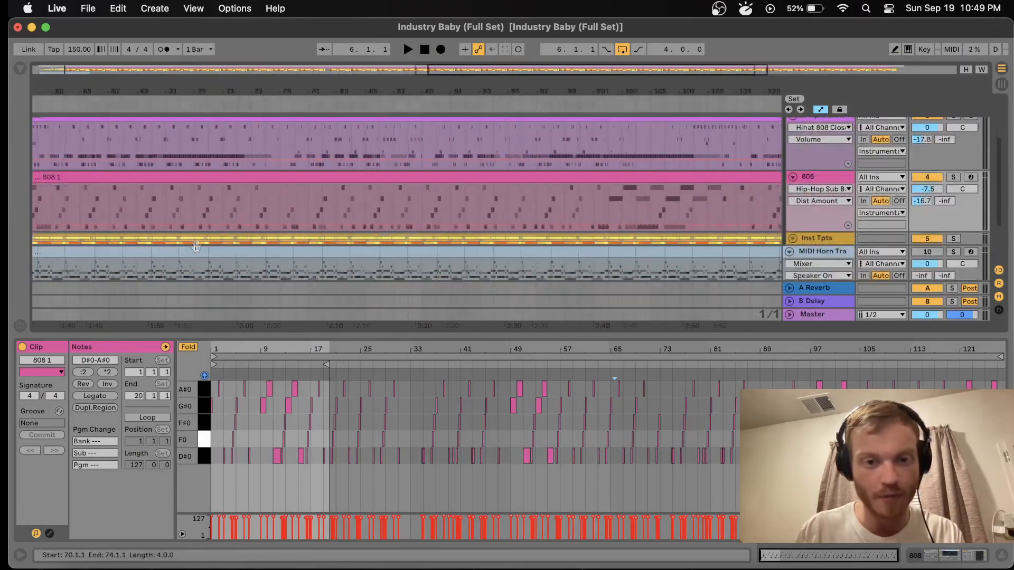
scroll(195, 246, "down", 3)
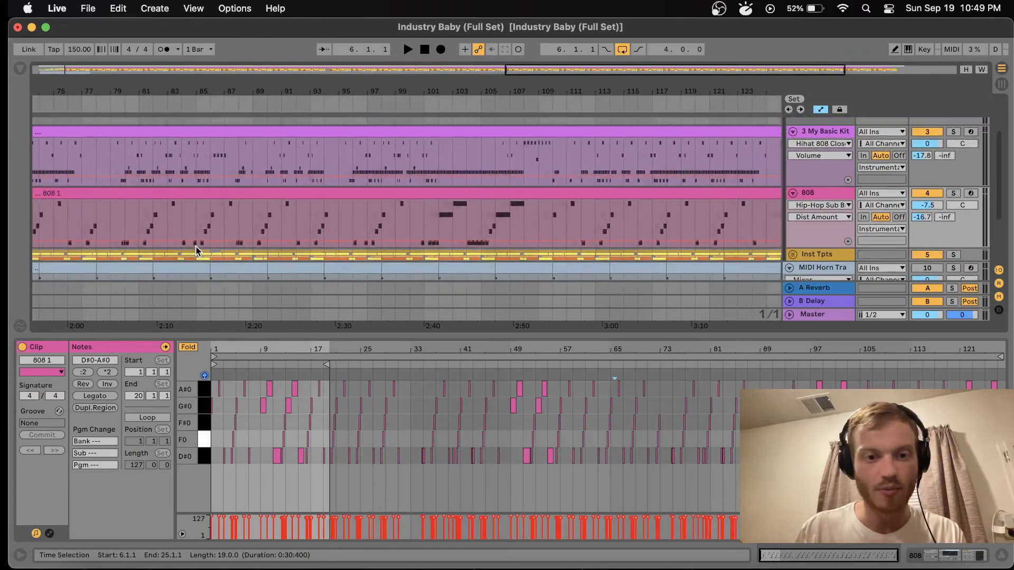
scroll(195, 246, "right", 8)
scroll(195, 246, "down", 2)
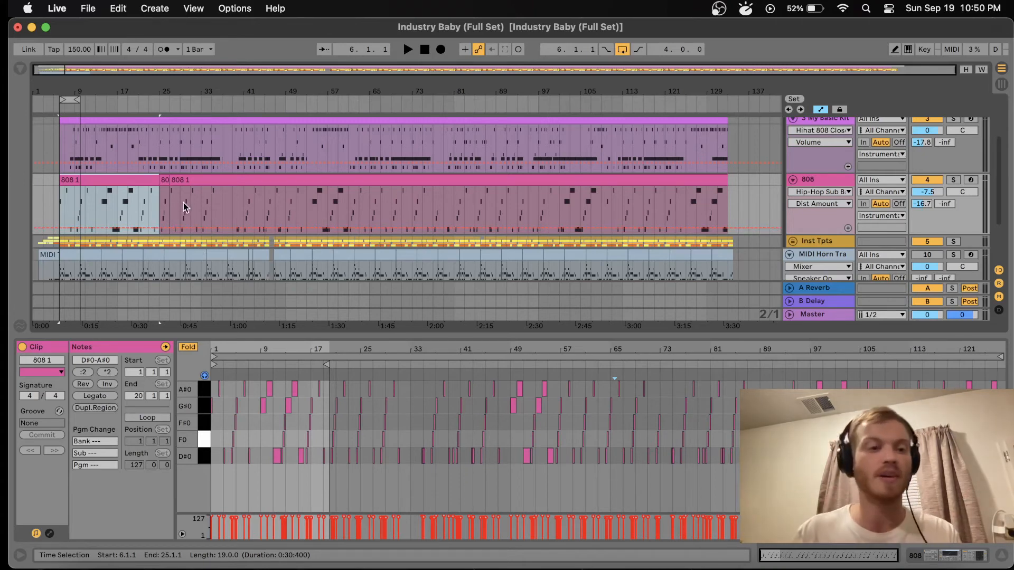
Solo the 808 track, set the loop to its clip at bars 25 to 27, and play it
left_click(165, 180)
scroll(204, 214, "up", 5)
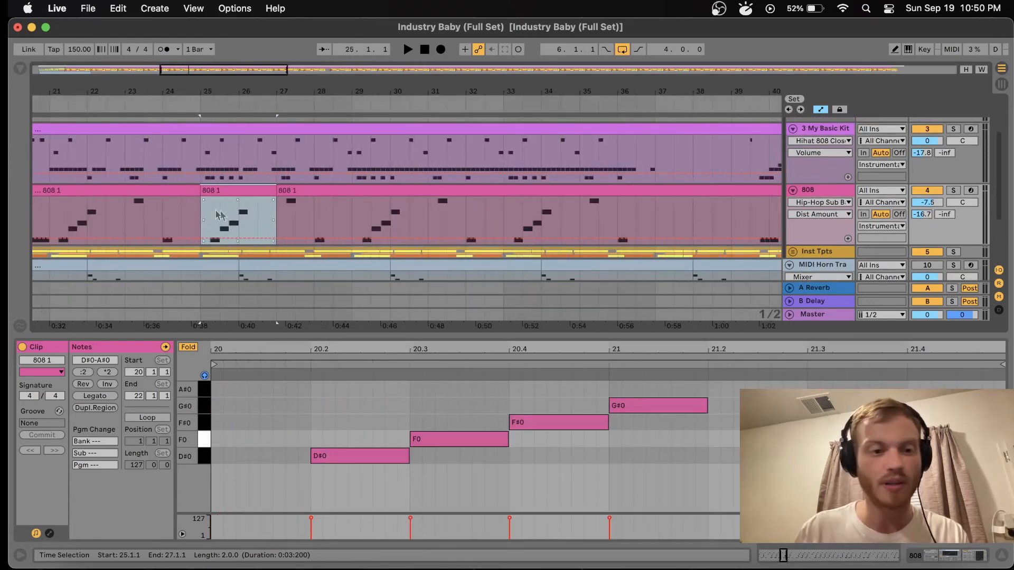
left_click(218, 224)
left_click(954, 192)
left_click(240, 189)
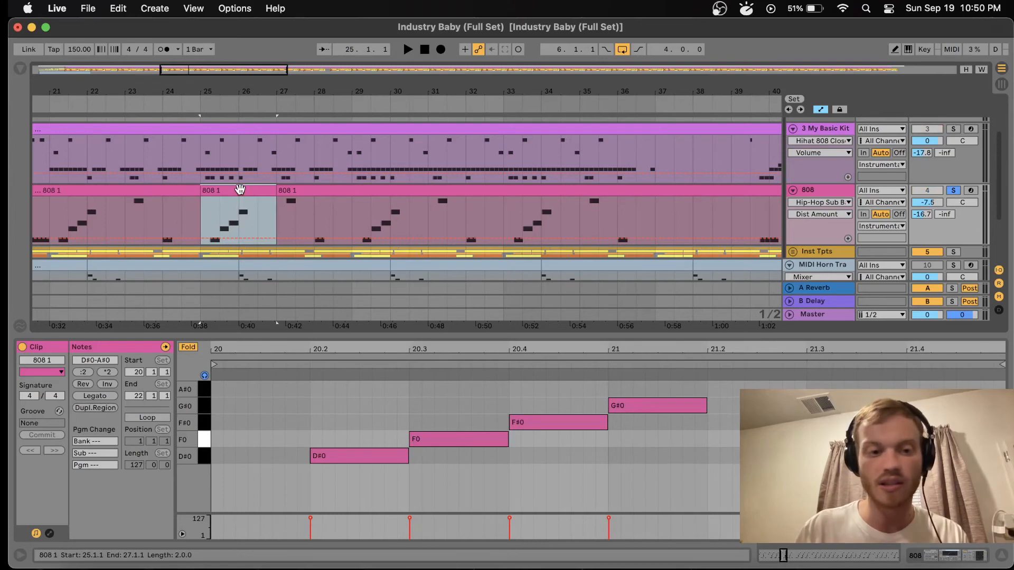
key("super+l")
key("space")
scroll(199, 211, "up", 4)
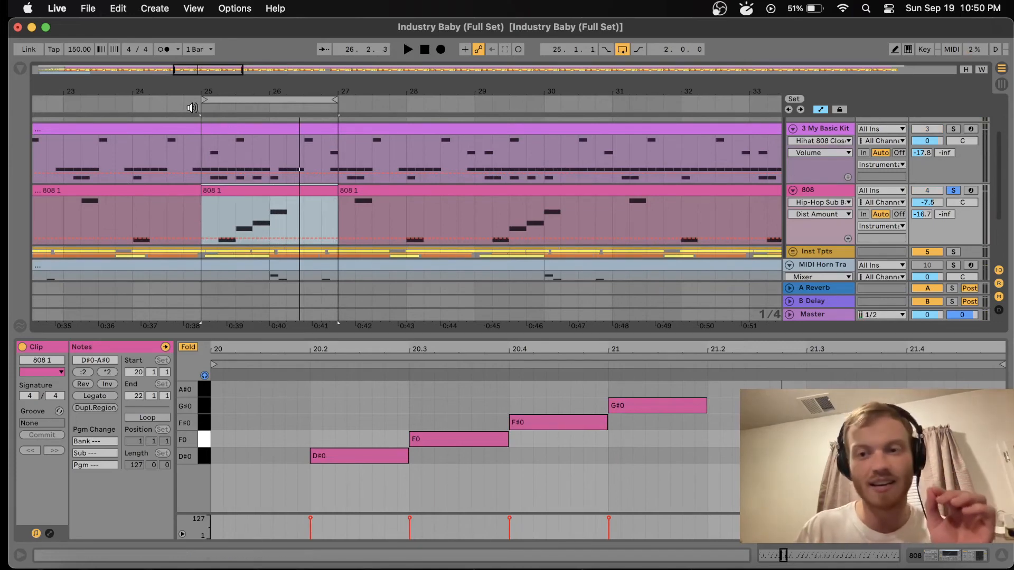
Show the 808 track's device chain and replay the bars 25 to 27 loop
key("shift+Tab")
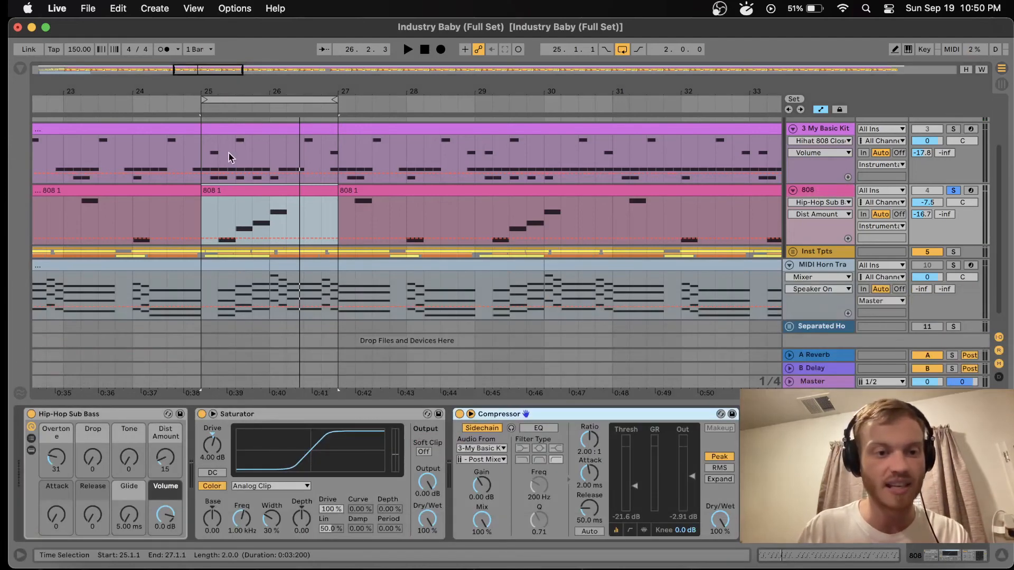
left_click(182, 102)
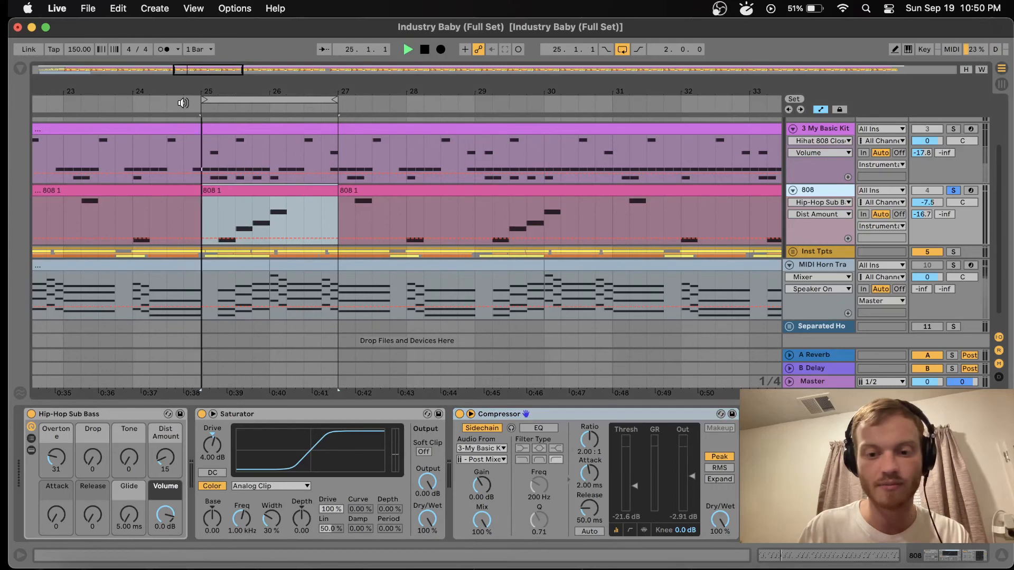
key("space")
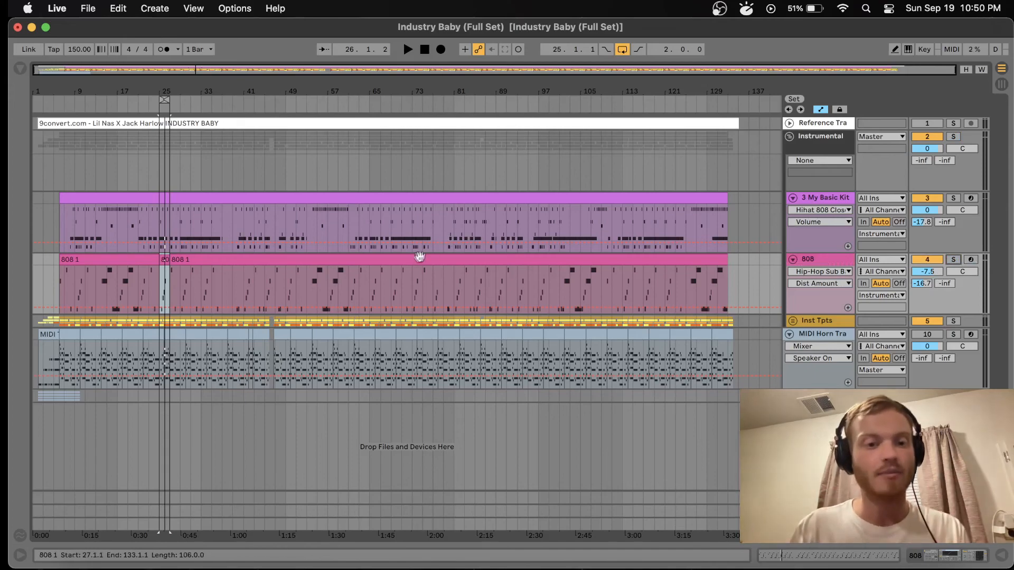
Select the long 808 1 clip starting at bar 27
left_click(416, 257)
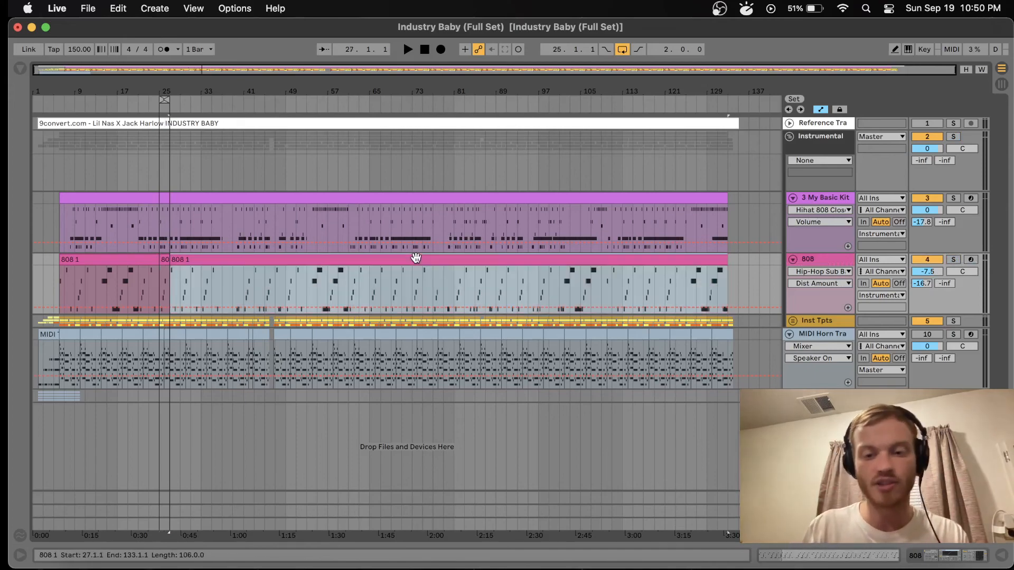